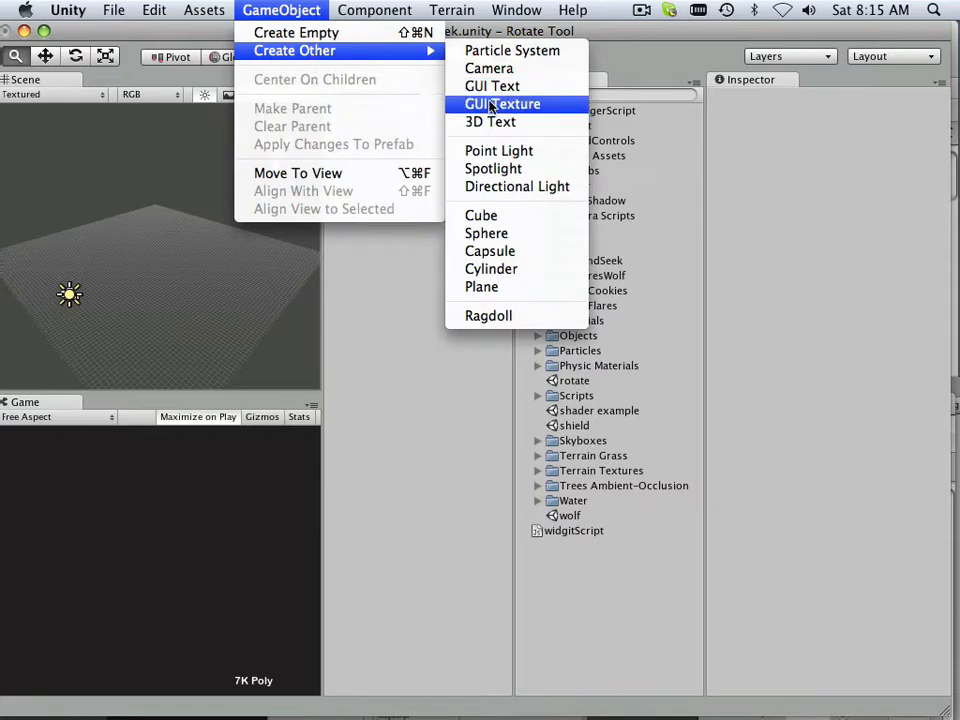
Step: Create a cube and set its X, Y and Z position to 0
click(481, 216)
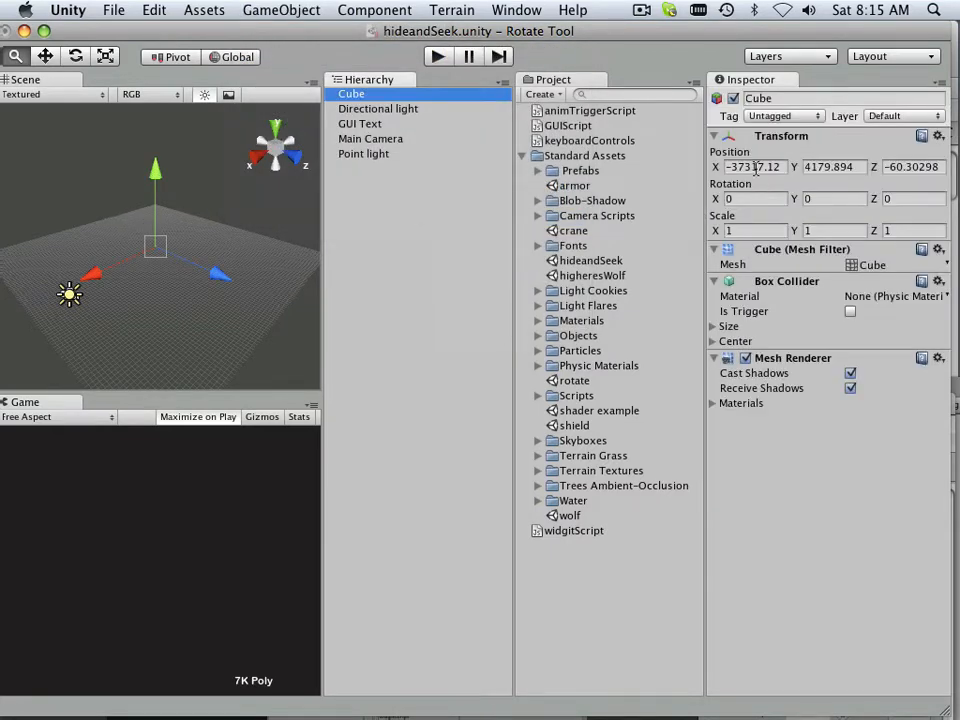
click(755, 168)
text(0)
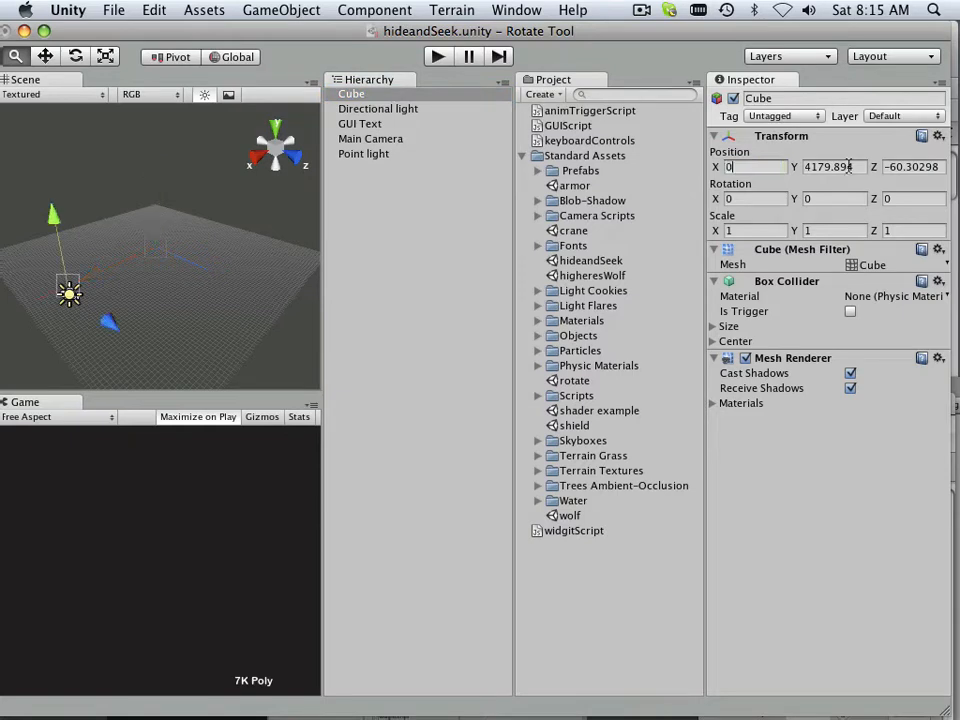
click(828, 167)
text(0)
click(897, 168)
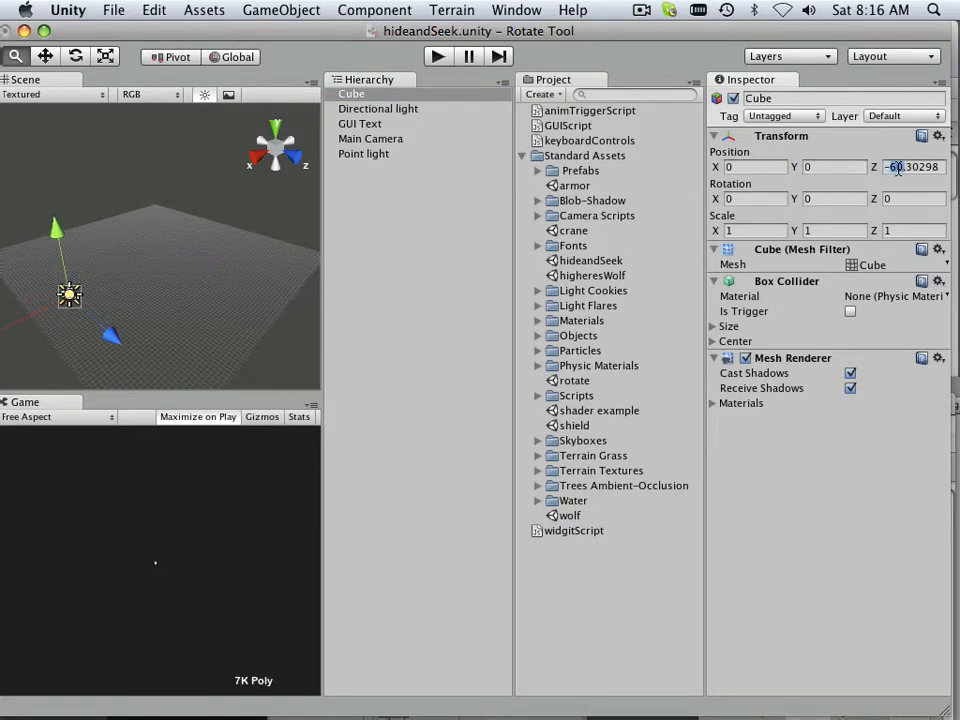
text(0)
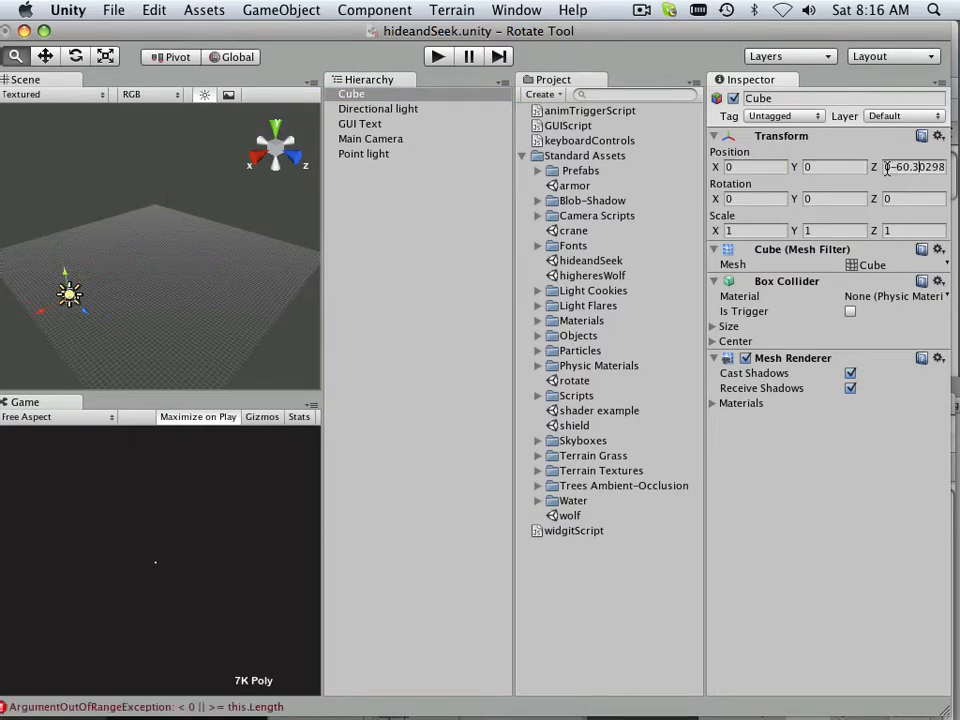
double_click(886, 168)
text(0)
click(900, 199)
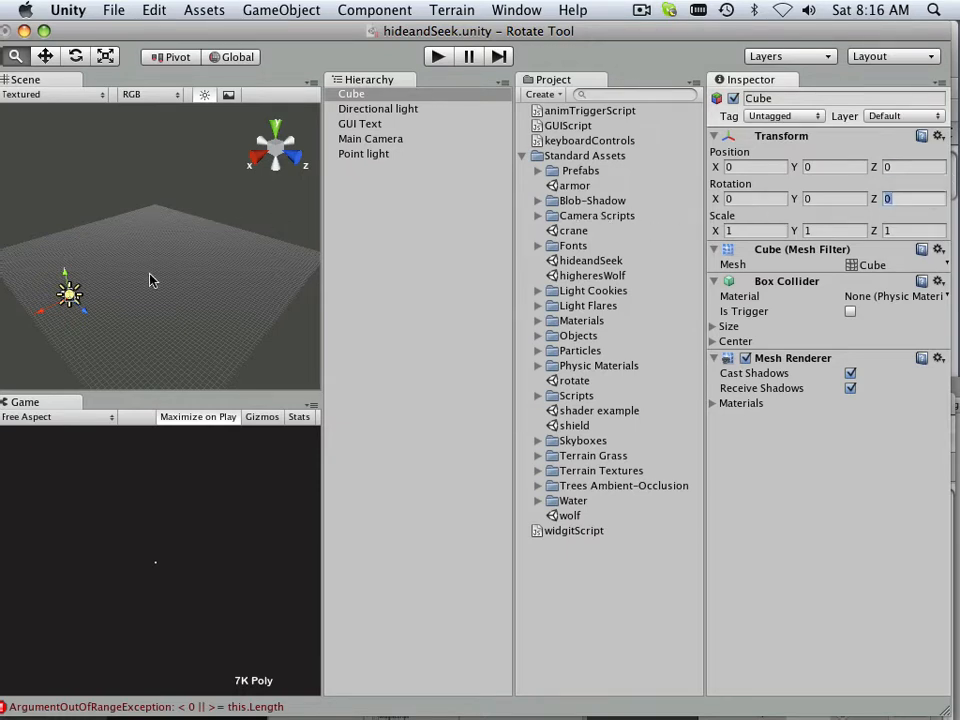
Step: Move the cube along X to about -12673 and scale it uniformly to about 122.2
drag(40, 317, 86, 314)
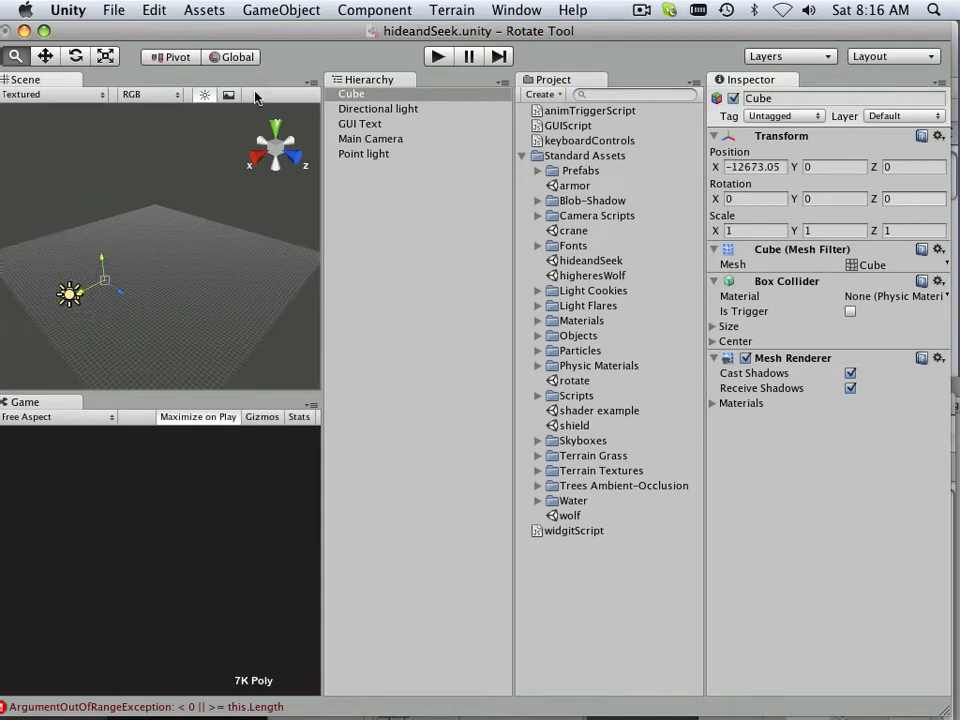
click(107, 59)
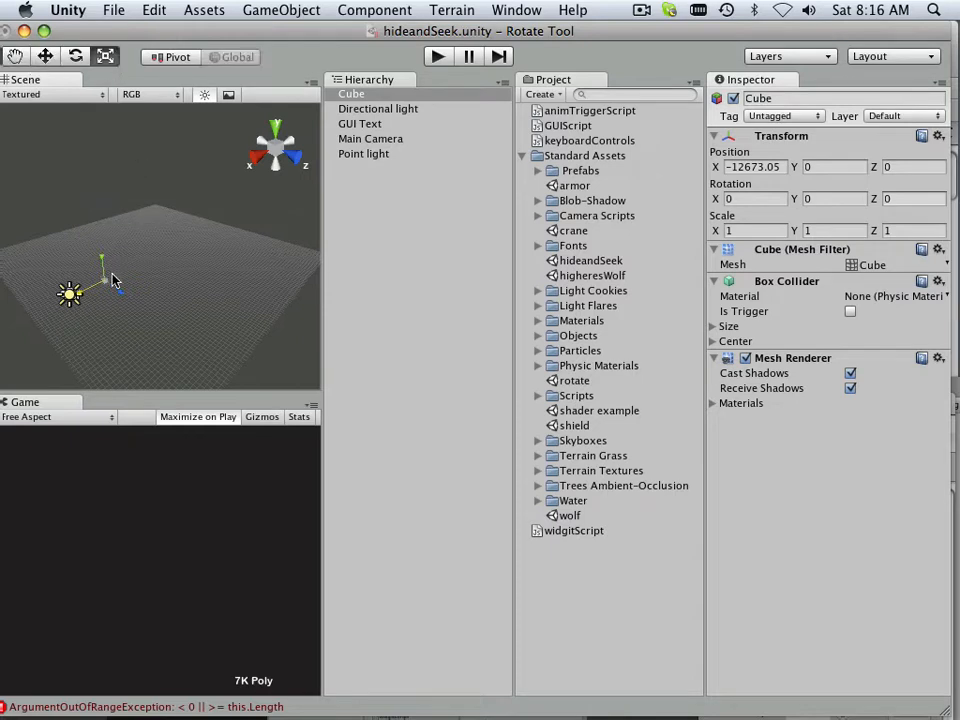
drag(108, 285, 380, 277)
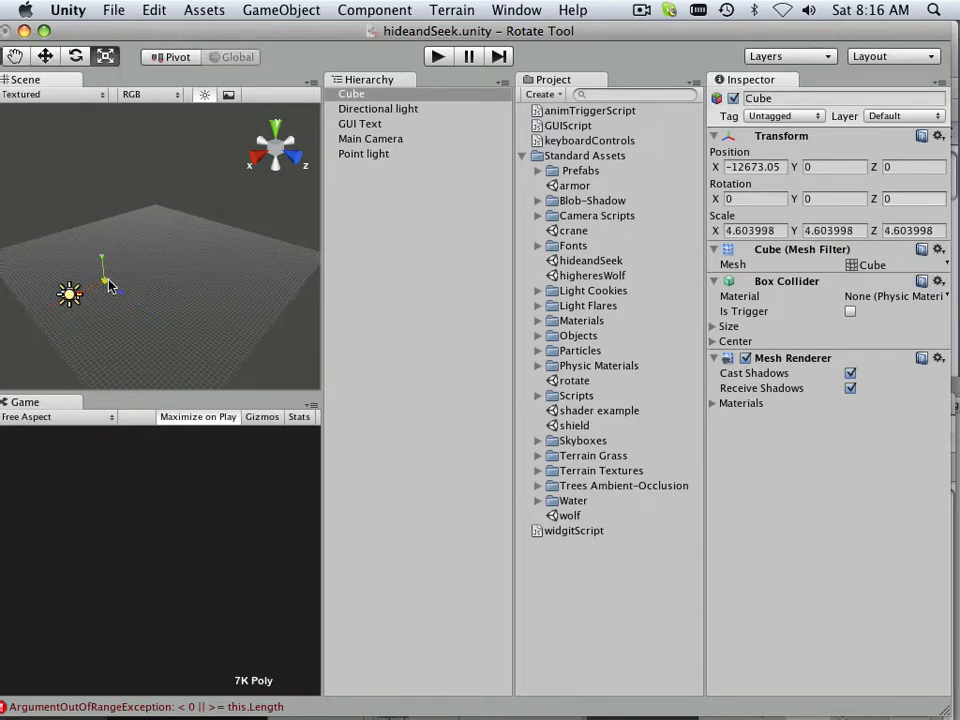
drag(110, 287, 484, 287)
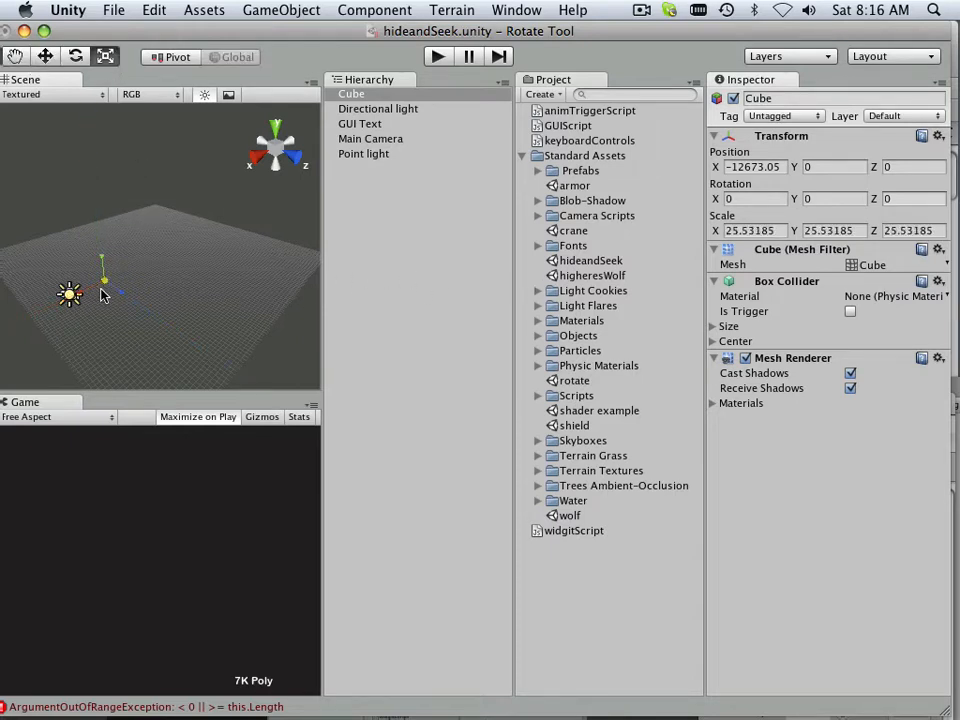
drag(103, 286, 182, 285)
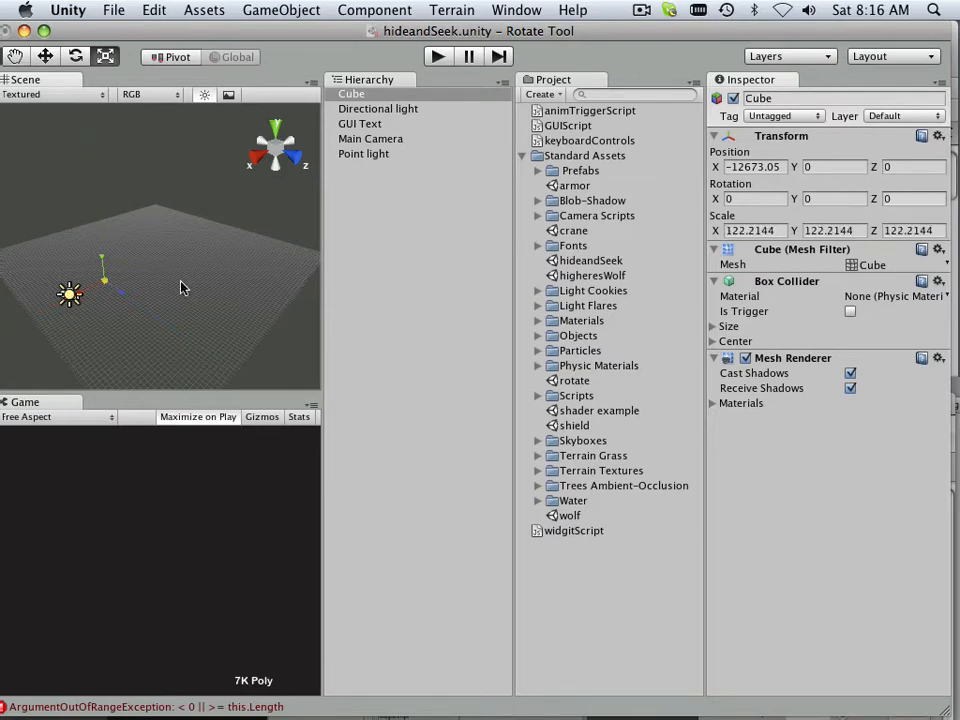
Step: Flatten the cube into a slab by reducing its Y scale to about 10.6
scroll(99, 287, up, 3)
key(f)
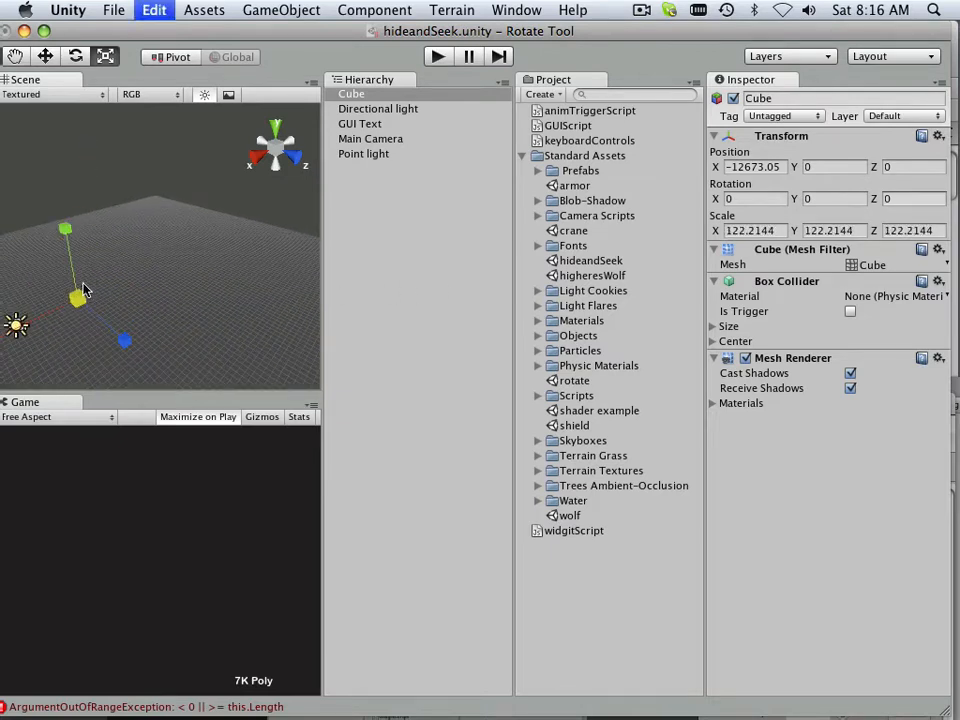
scroll(100, 283, down, 3)
scroll(103, 281, down, 5)
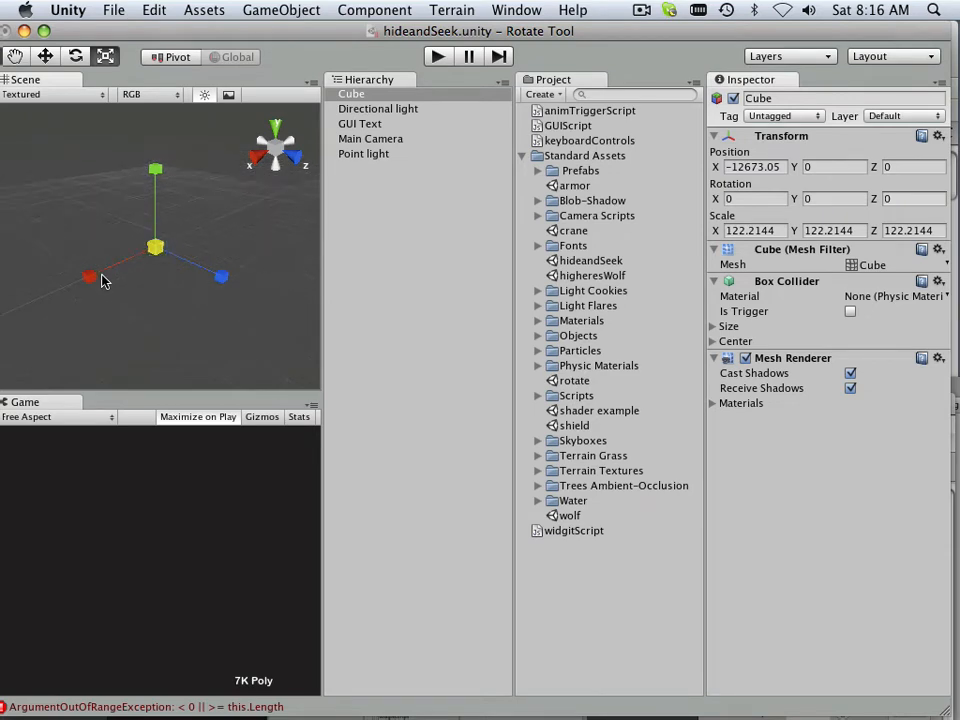
scroll(124, 272, down, 2)
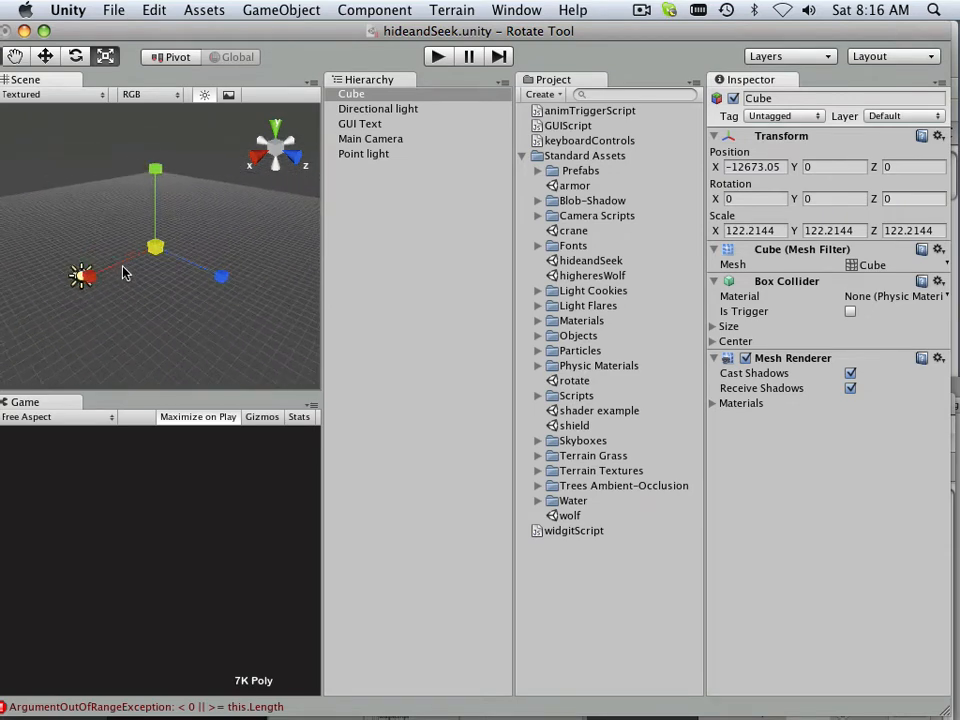
scroll(144, 264, up, 2)
drag(155, 170, 154, 228)
Step: Set the slab's X position to 0
scroll(174, 236, down, 3)
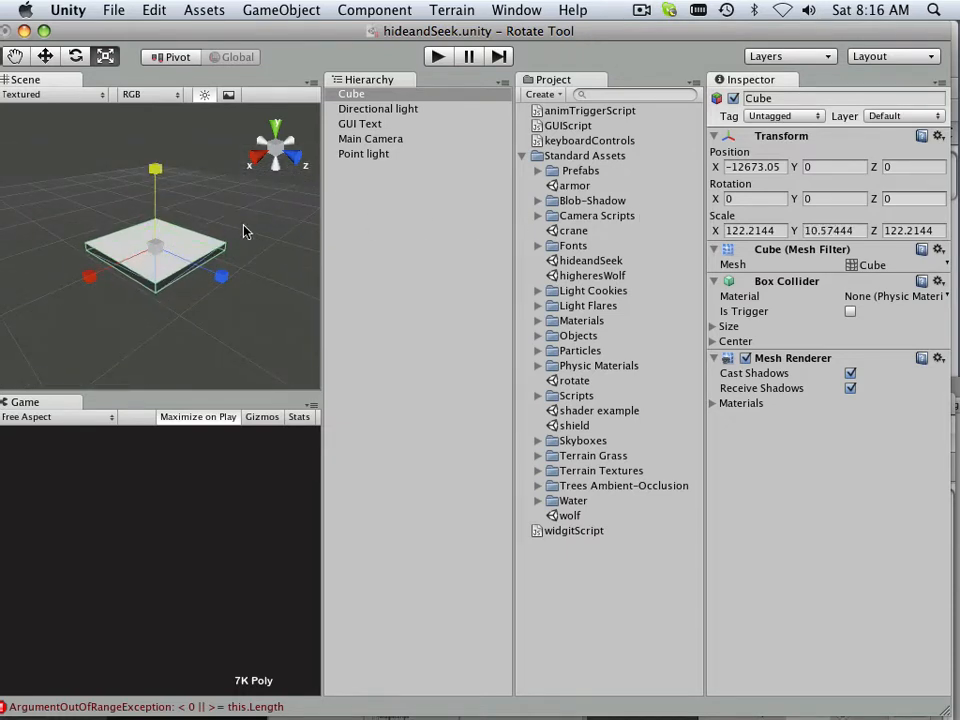
scroll(243, 231, down, 5)
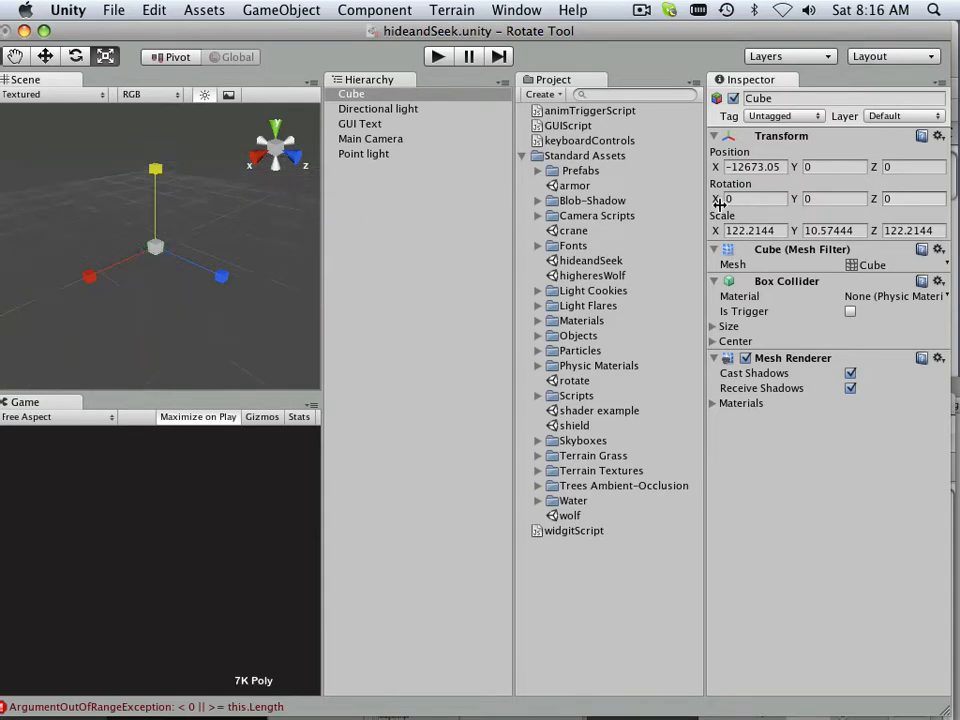
click(756, 168)
text(0)
key(Return)
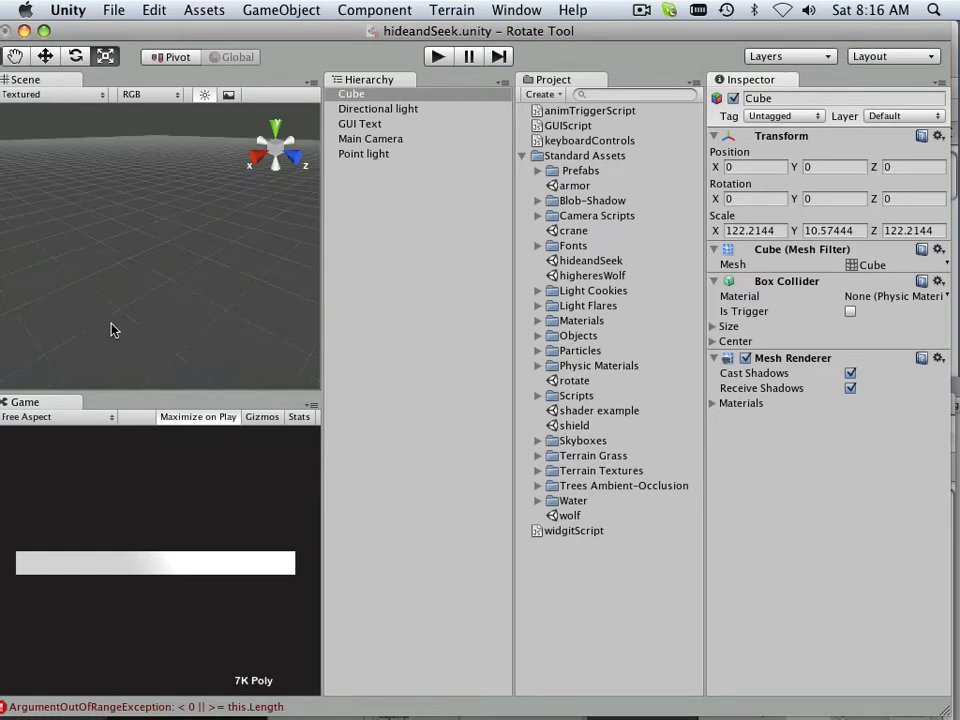
Step: Lower the slab to a Y position of about -50.5 and widen its X scale to about 486.5
scroll(110, 328, down, 5)
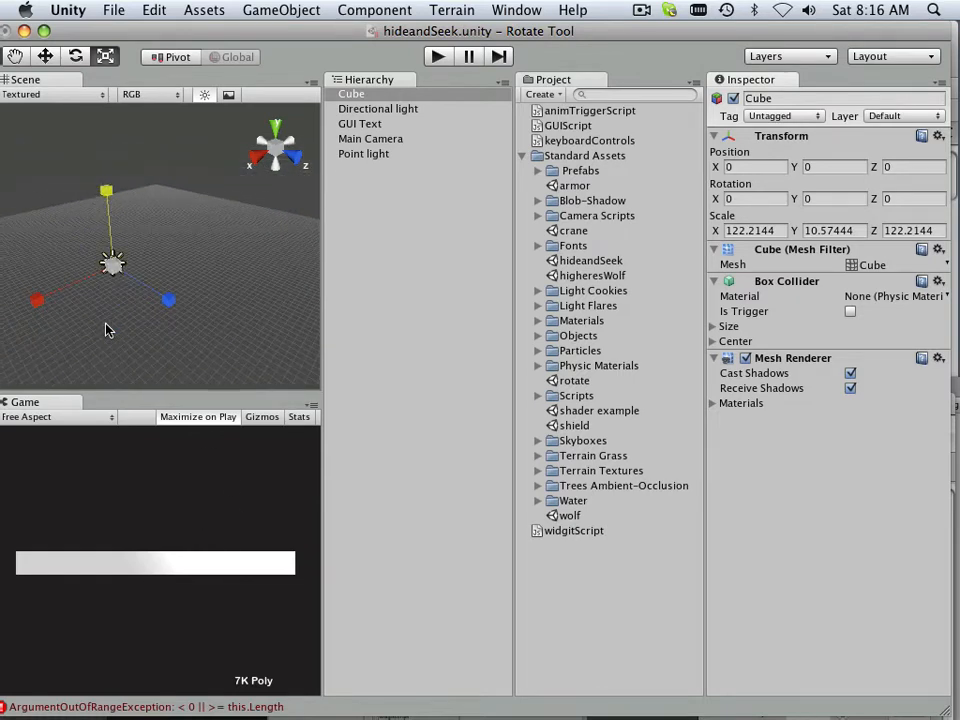
click(45, 56)
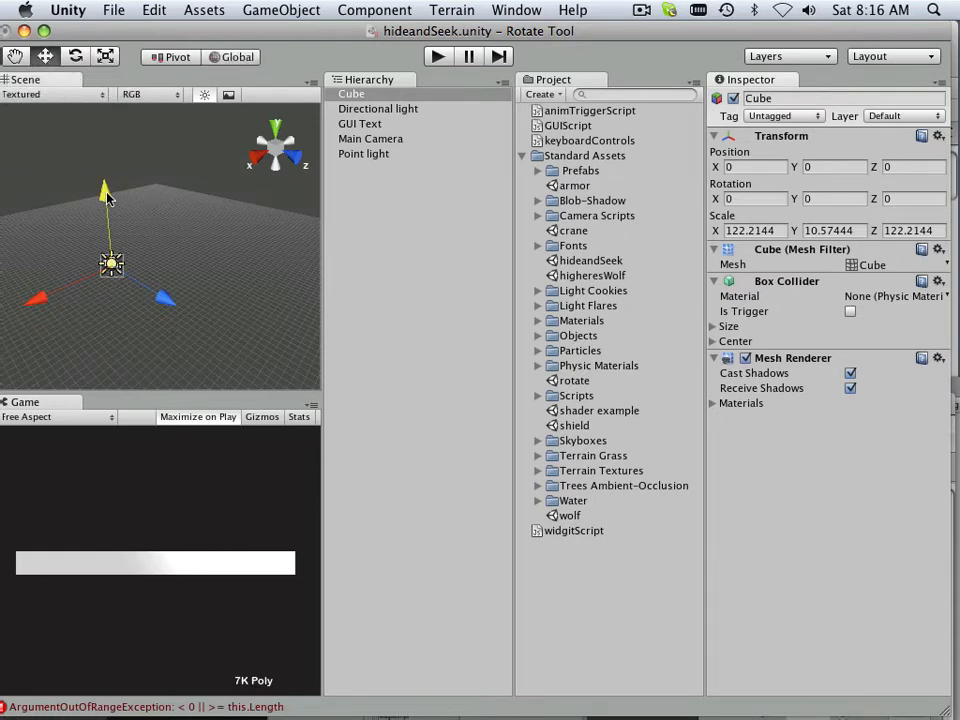
drag(106, 192, 107, 206)
drag(803, 170, 615, 171)
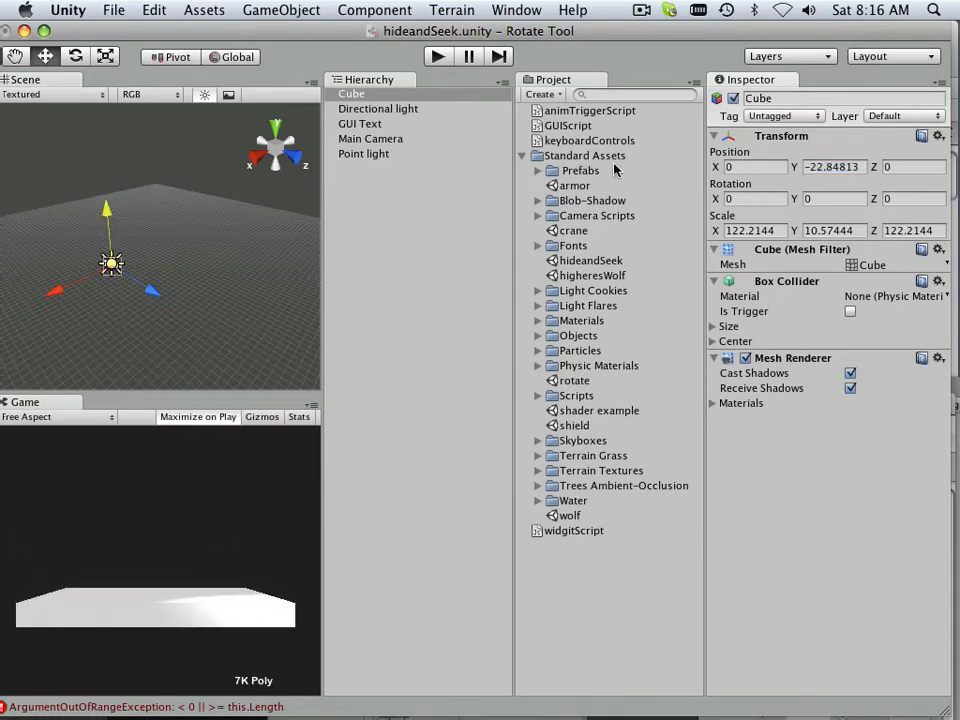
drag(798, 170, 614, 166)
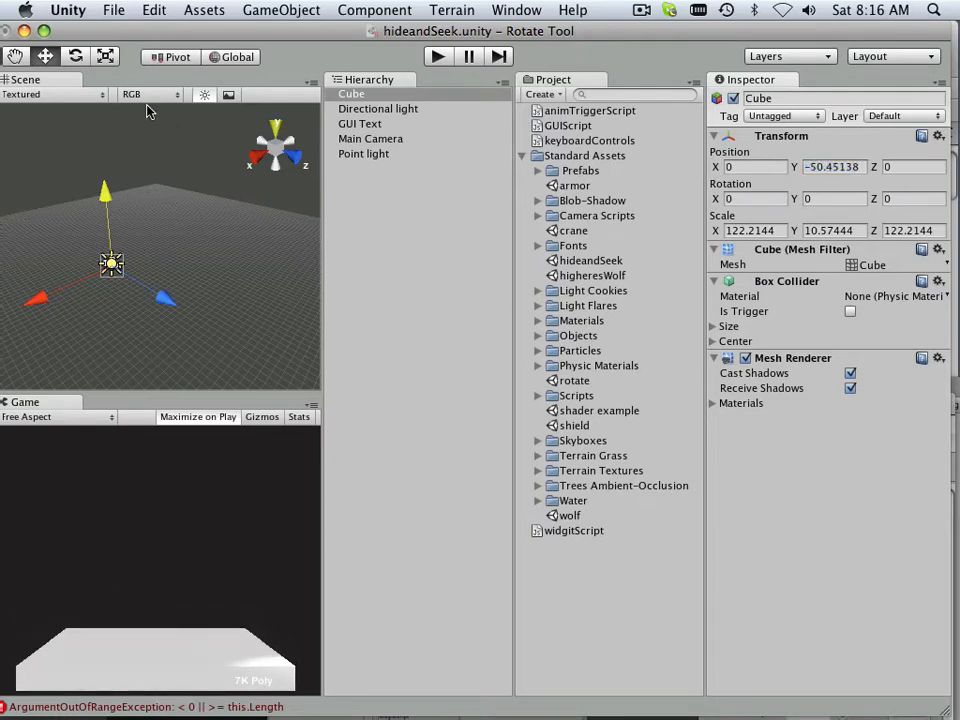
click(103, 57)
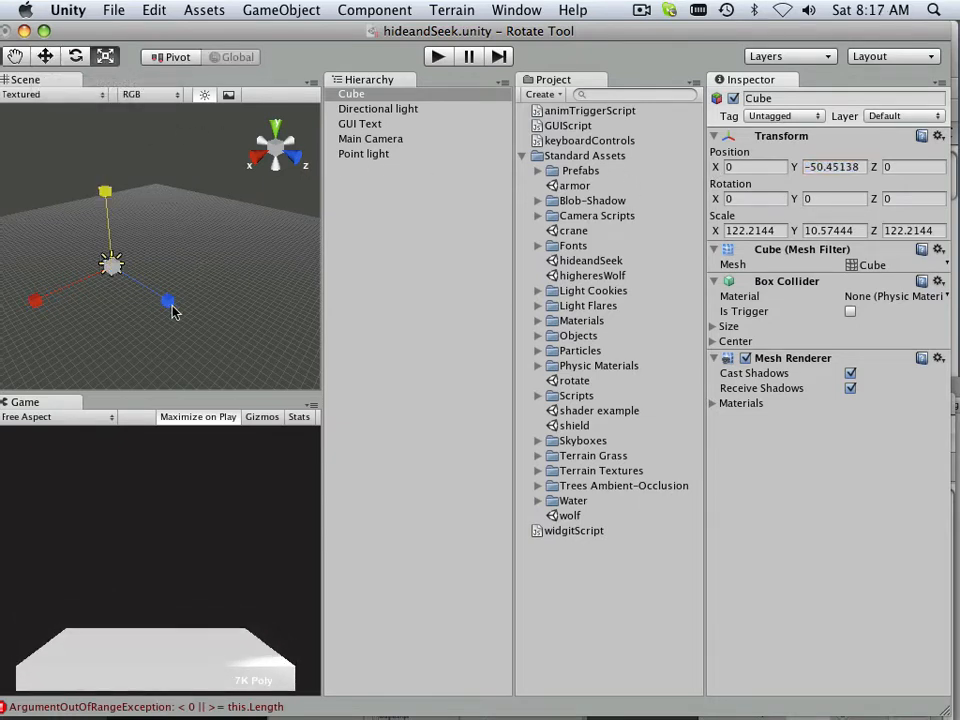
mouse_move(33, 303)
mouse_down()
mouse_move(4, 316)
mouse_move(75, 304)
mouse_move(6, 315)
mouse_move(44, 311)
mouse_up()
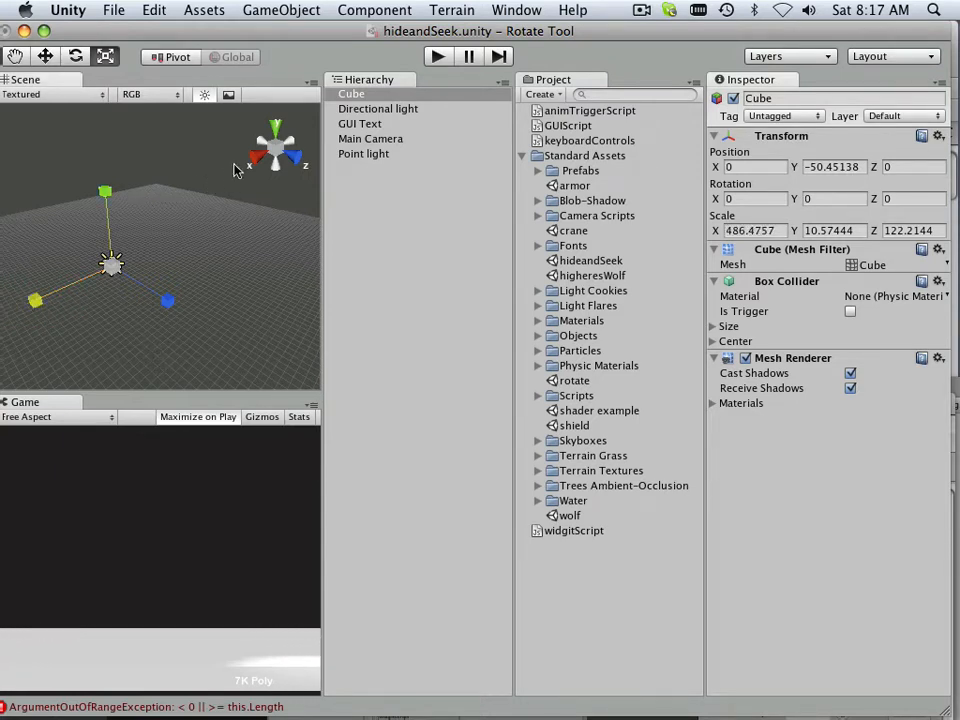
Step: Create a second cube at X position 0 and scale it uniformly to about 10.3
click(270, 14)
mouse_move(285, 51)
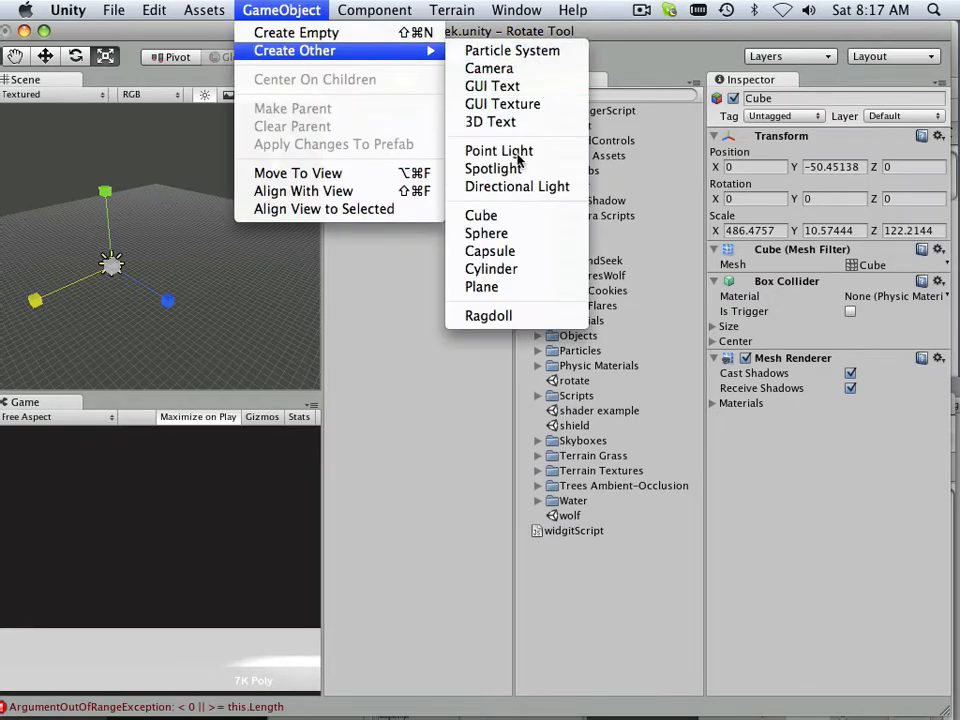
click(517, 216)
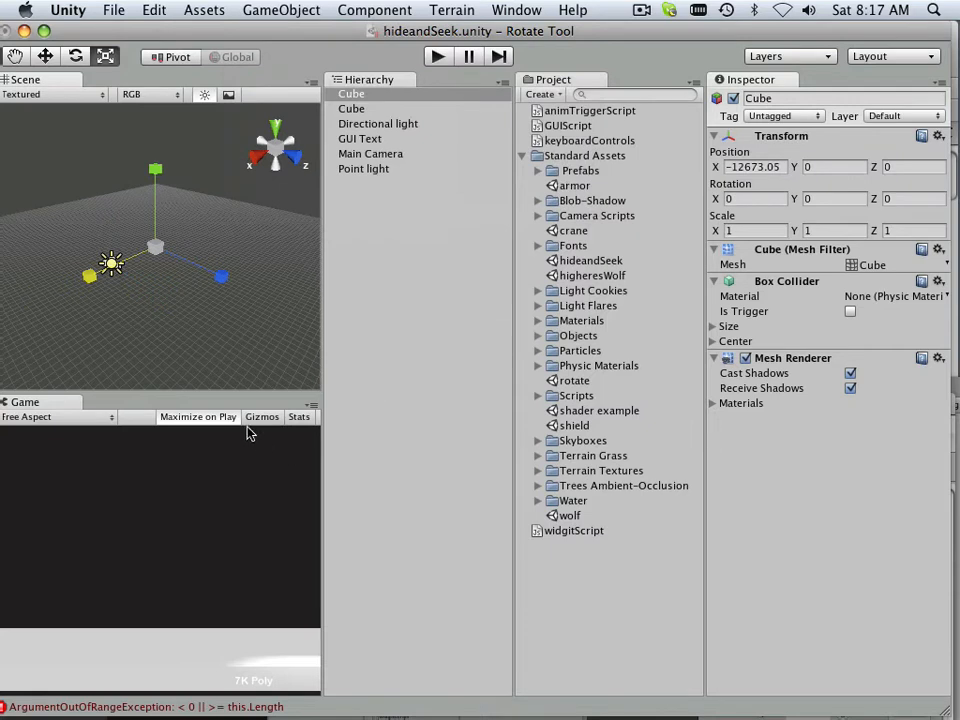
click(747, 168)
text(0)
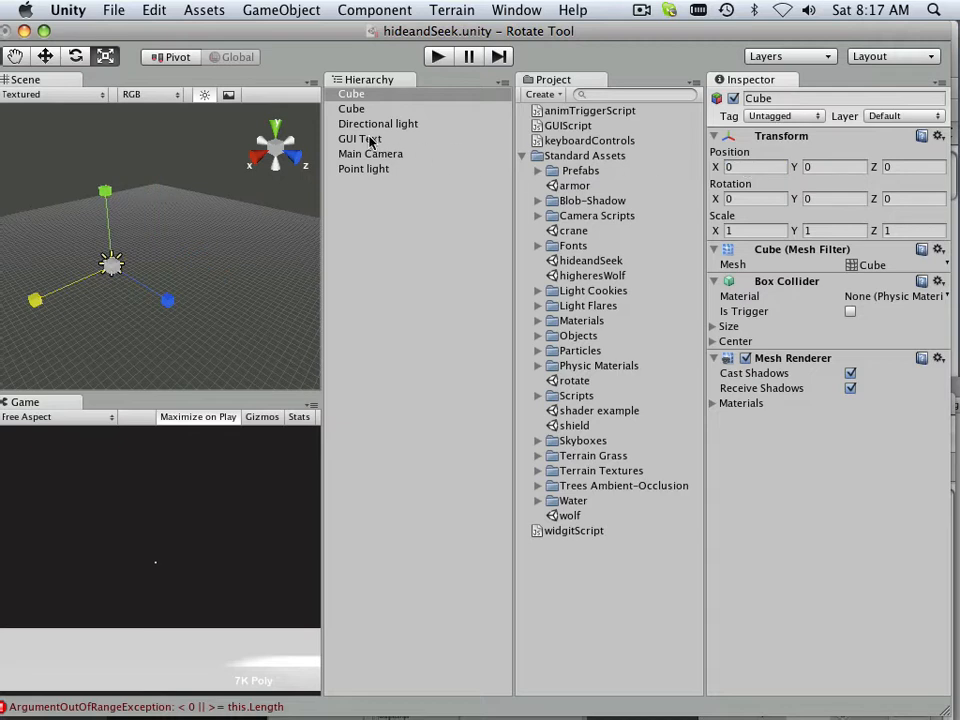
click(103, 58)
drag(111, 266, 173, 276)
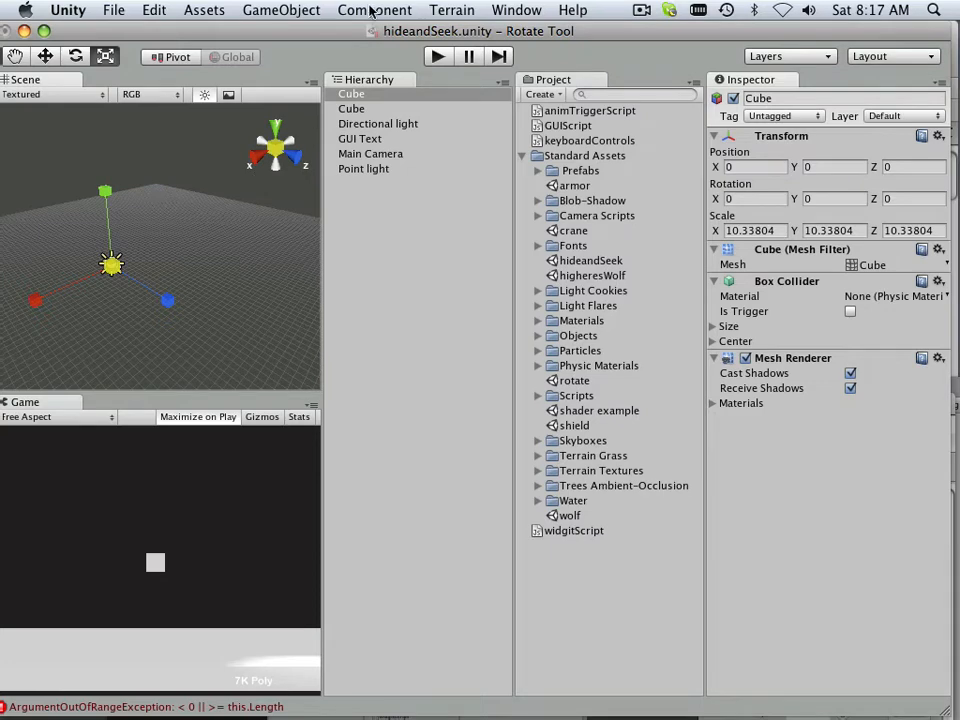
Step: Add a Rigidbody to the second cube and briefly play the scene to test its physics
click(371, 10)
mouse_move(320, 12)
mouse_move(372, 10)
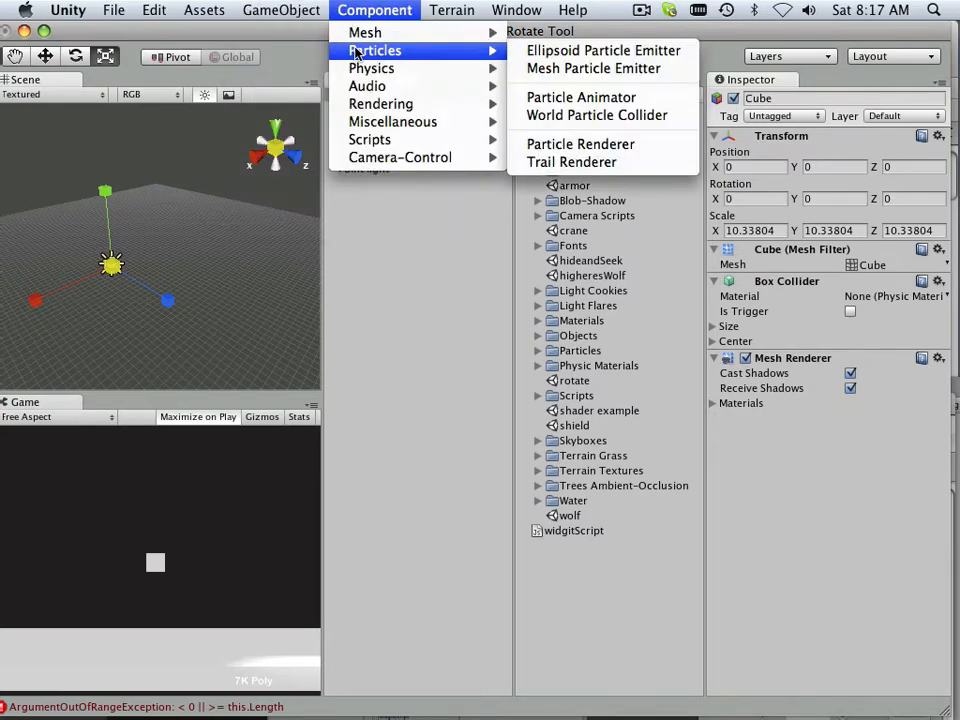
mouse_move(385, 68)
click(558, 68)
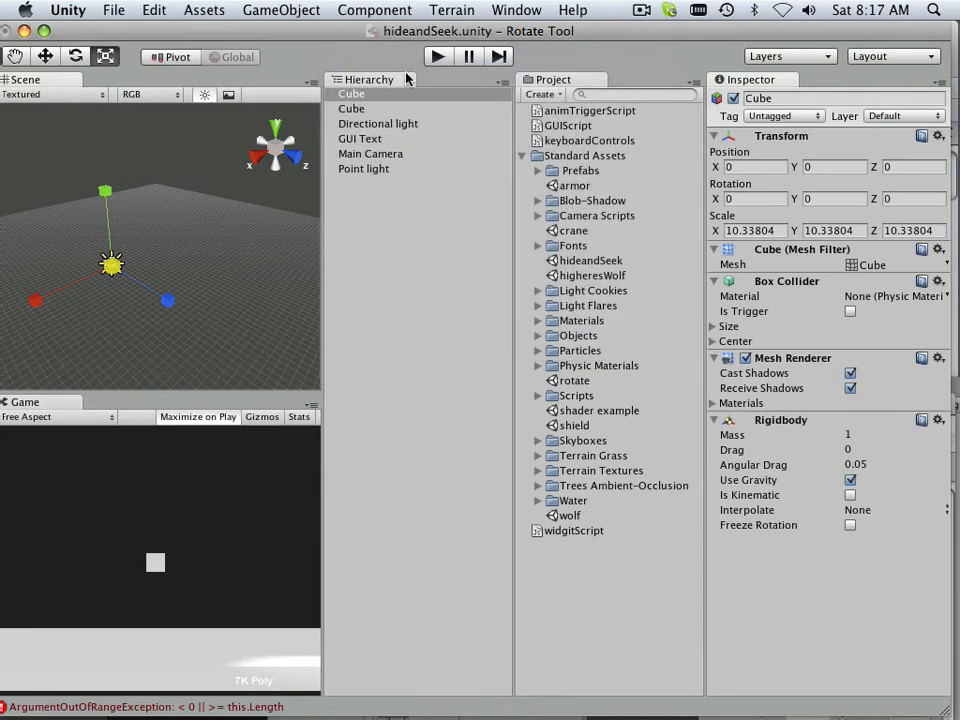
click(437, 57)
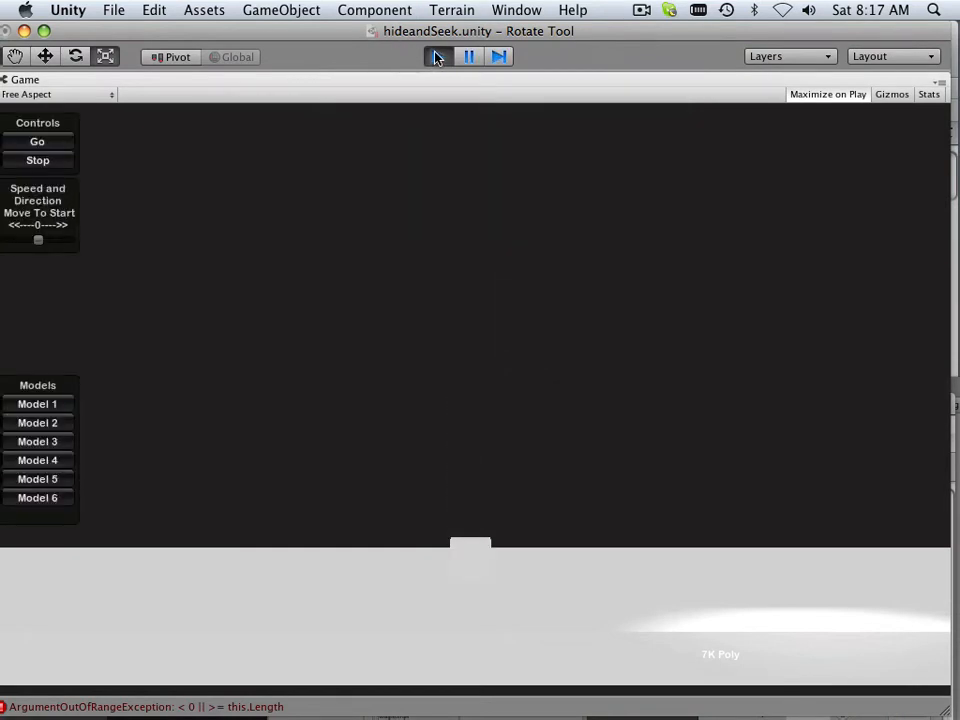
click(437, 57)
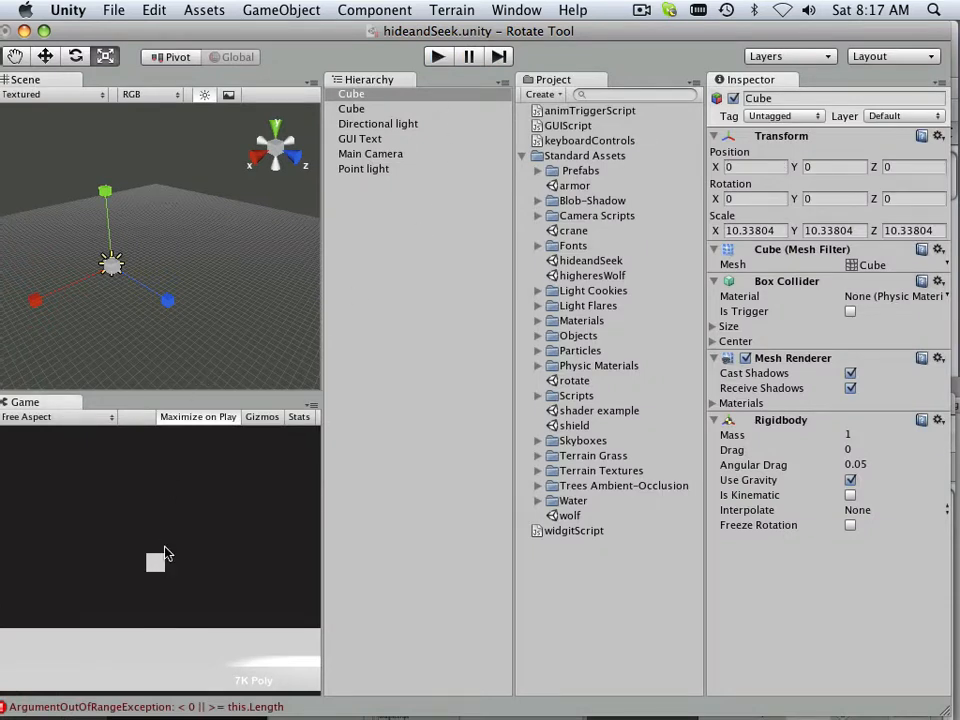
Step: Move the second cube down to a Y position of about -24.9 and along X to about -53.8
click(50, 58)
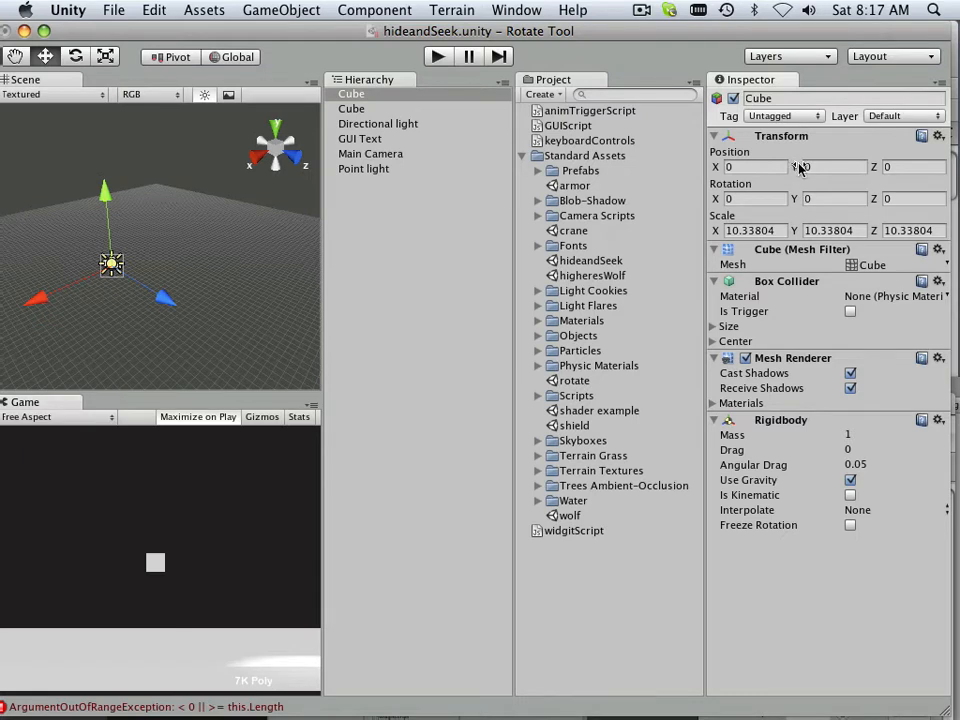
drag(797, 167, 107, 130)
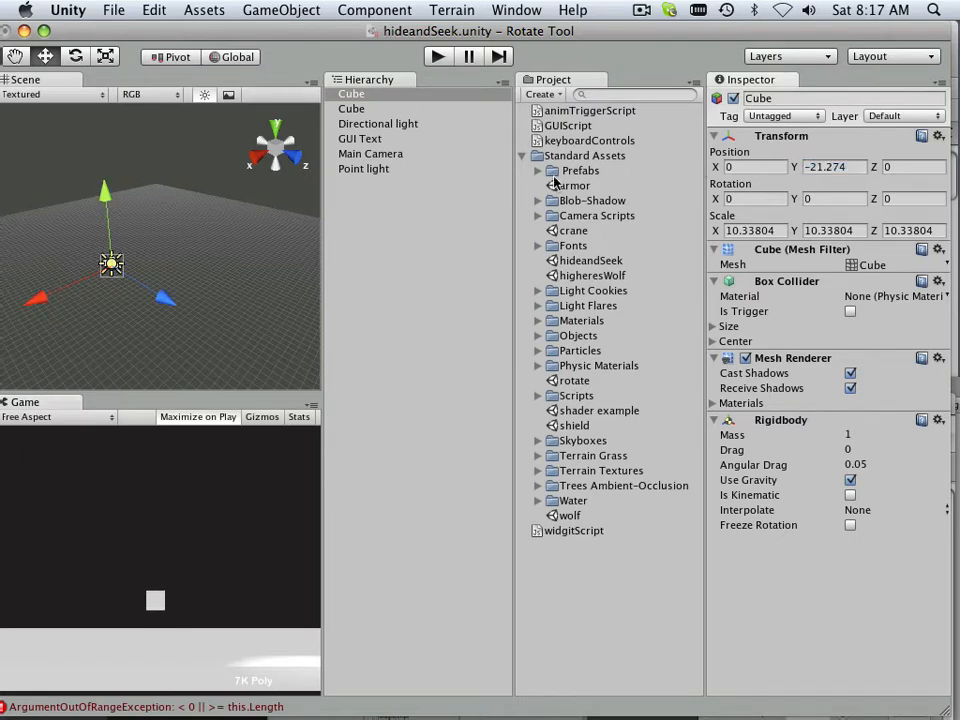
drag(799, 170, 586, 152)
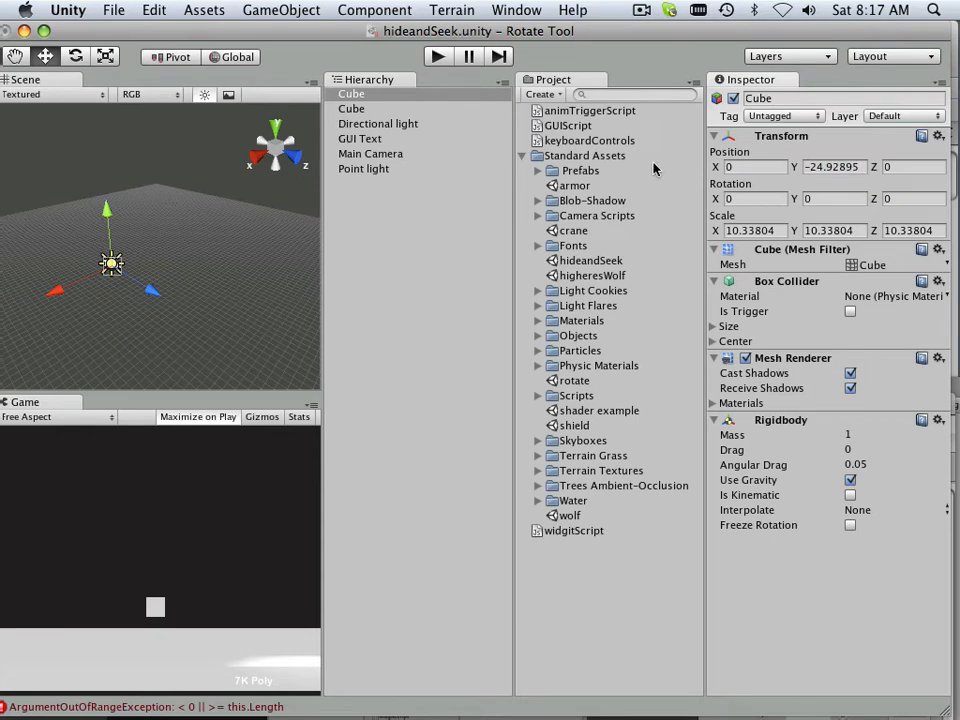
drag(716, 167, 577, 172)
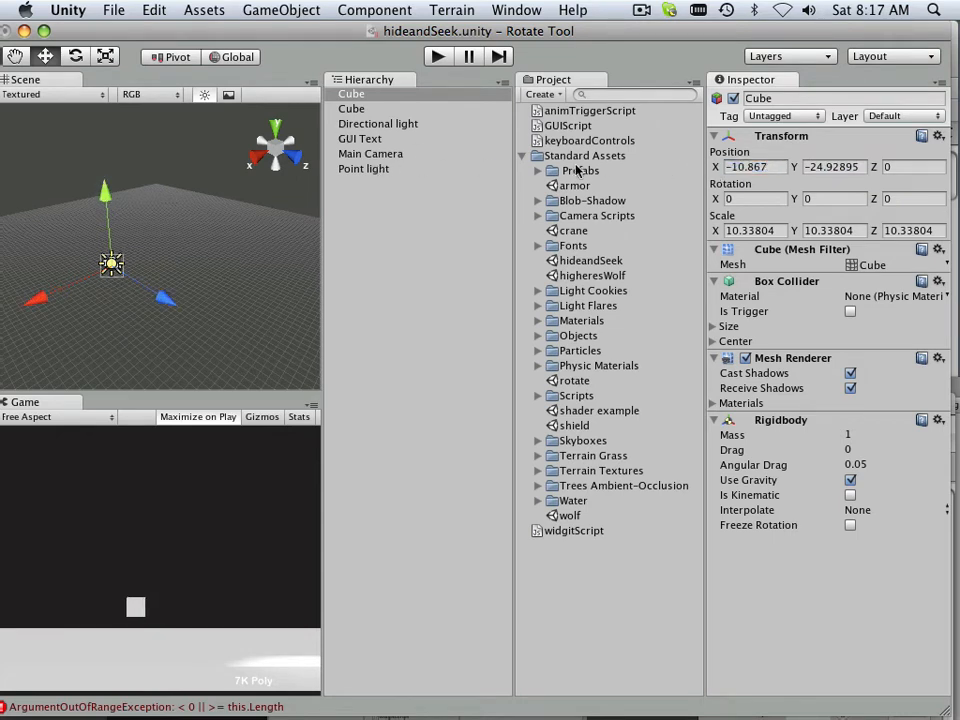
drag(718, 170, 519, 163)
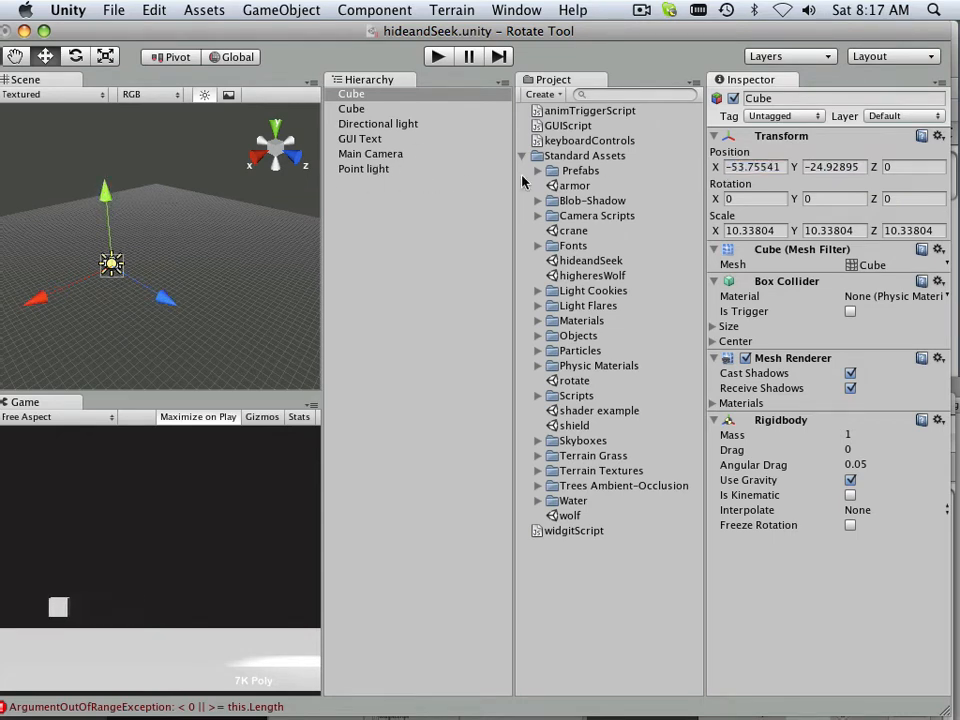
Step: Move the Rigidbody cube along X to about -62.8 and duplicate it
drag(716, 170, 672, 174)
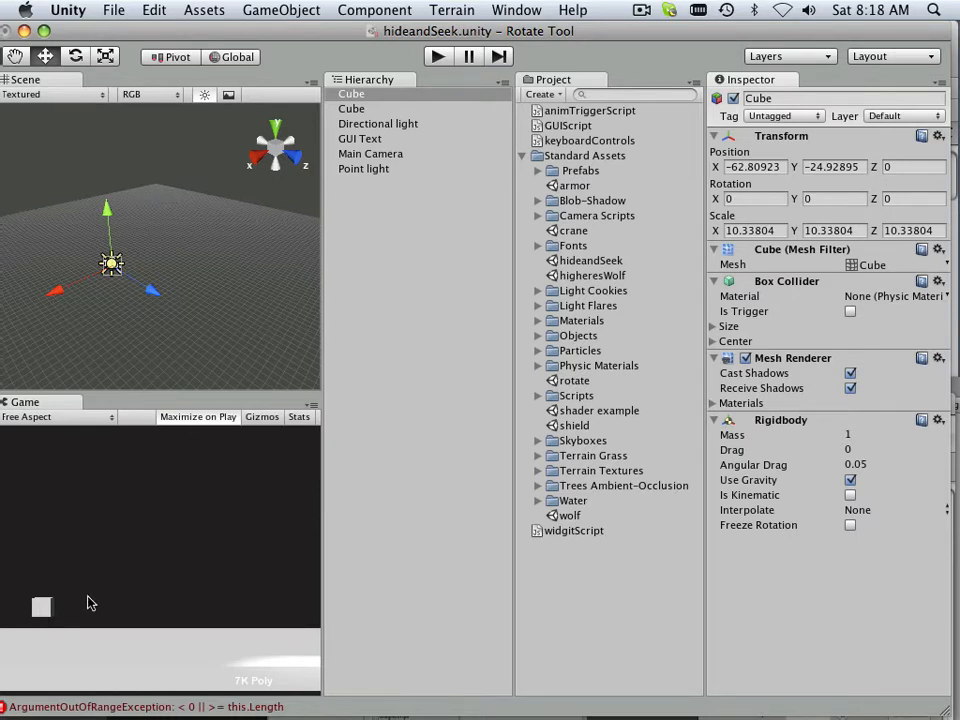
click(371, 95)
right_click(390, 97)
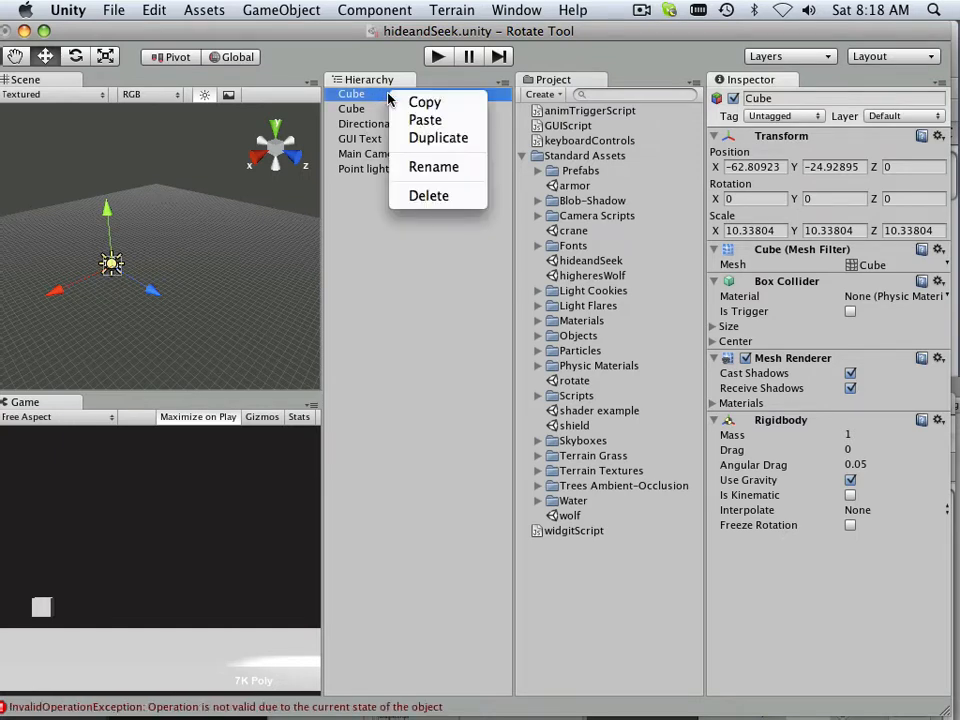
click(427, 138)
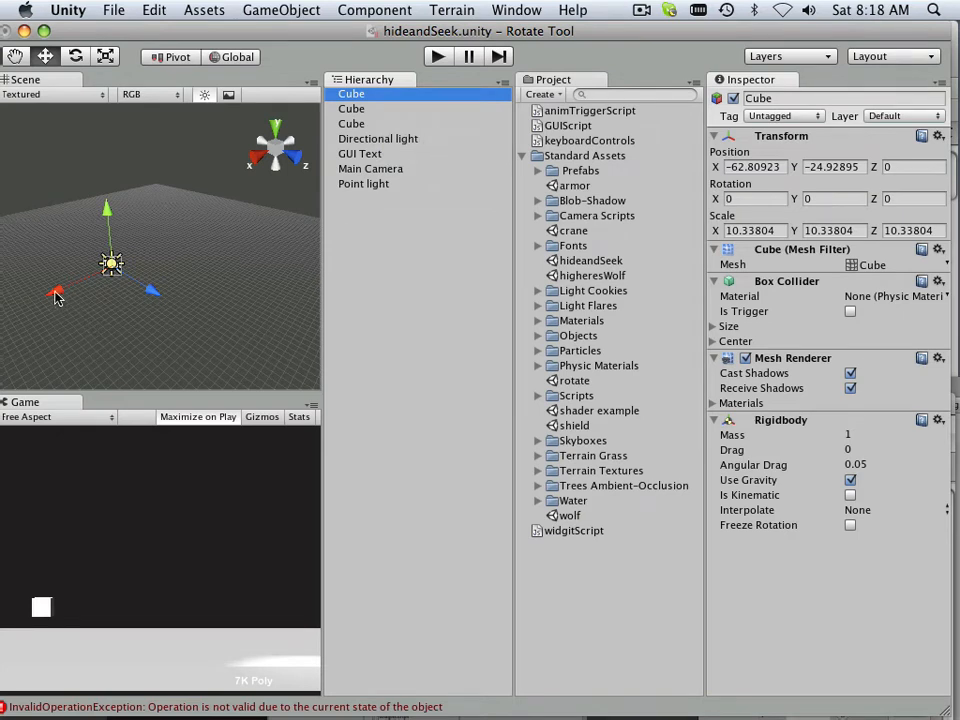
Step: Move the duplicated cube along X to about 68.1
drag(56, 297, 112, 293)
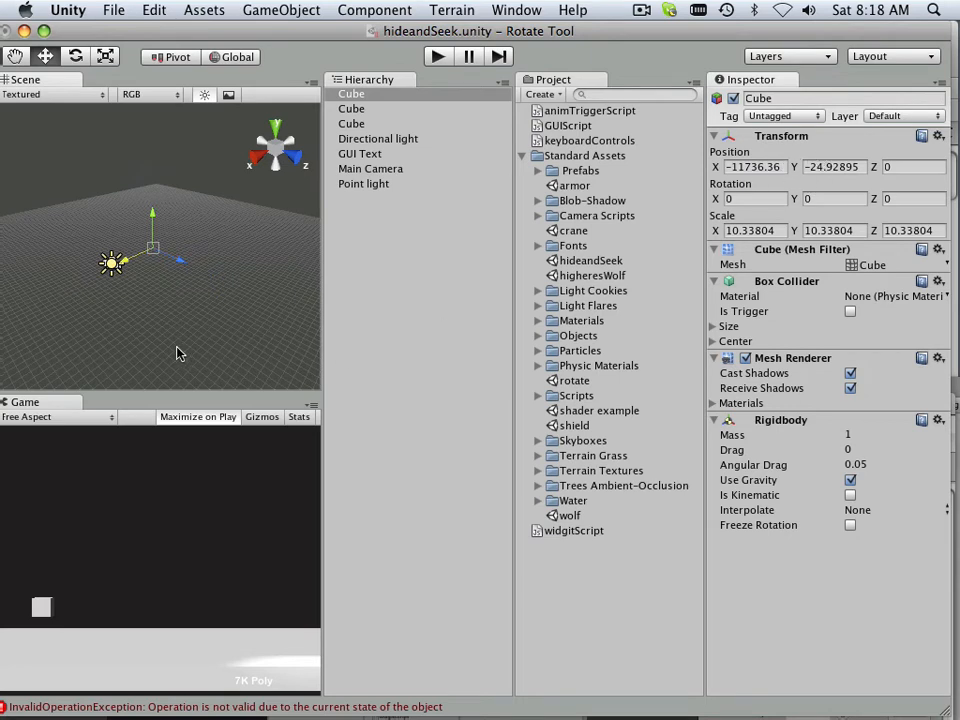
key(super+z)
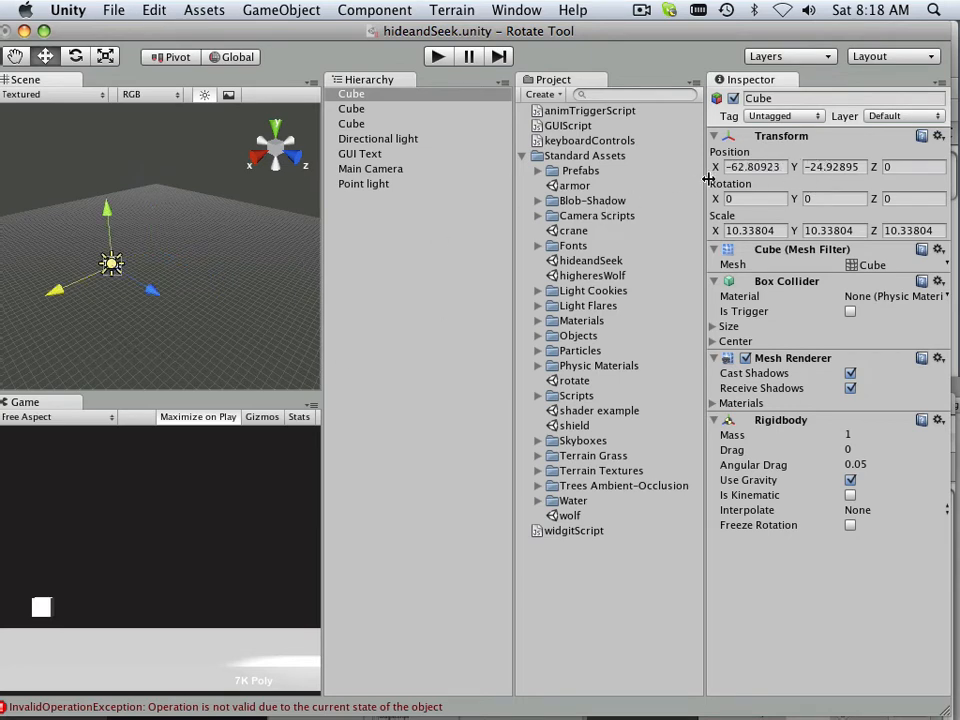
drag(714, 167, 918, 199)
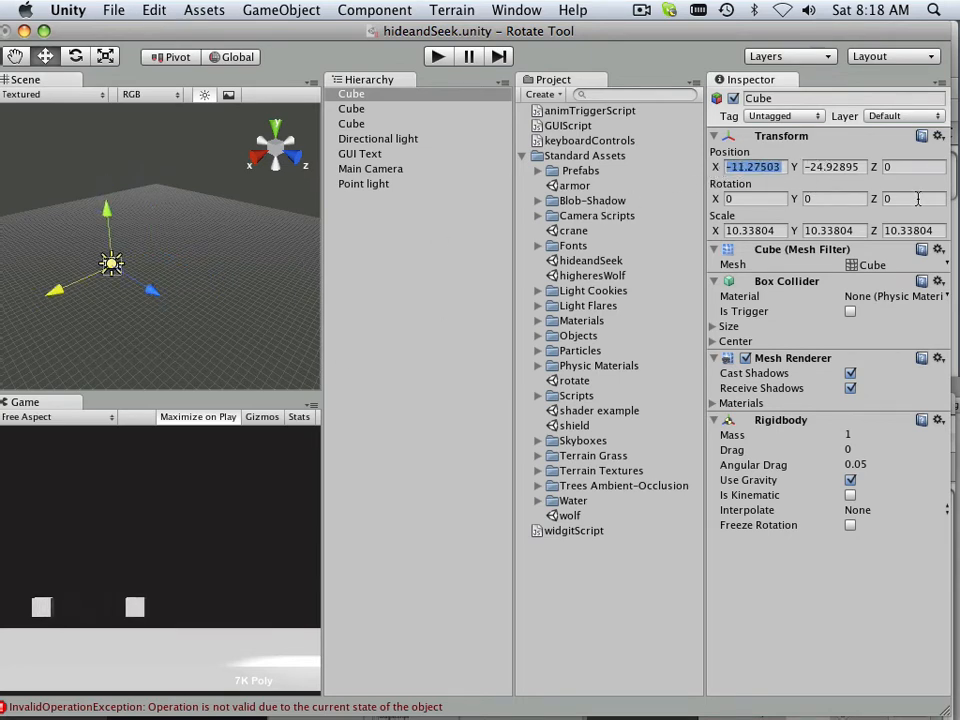
drag(716, 170, 797, 186)
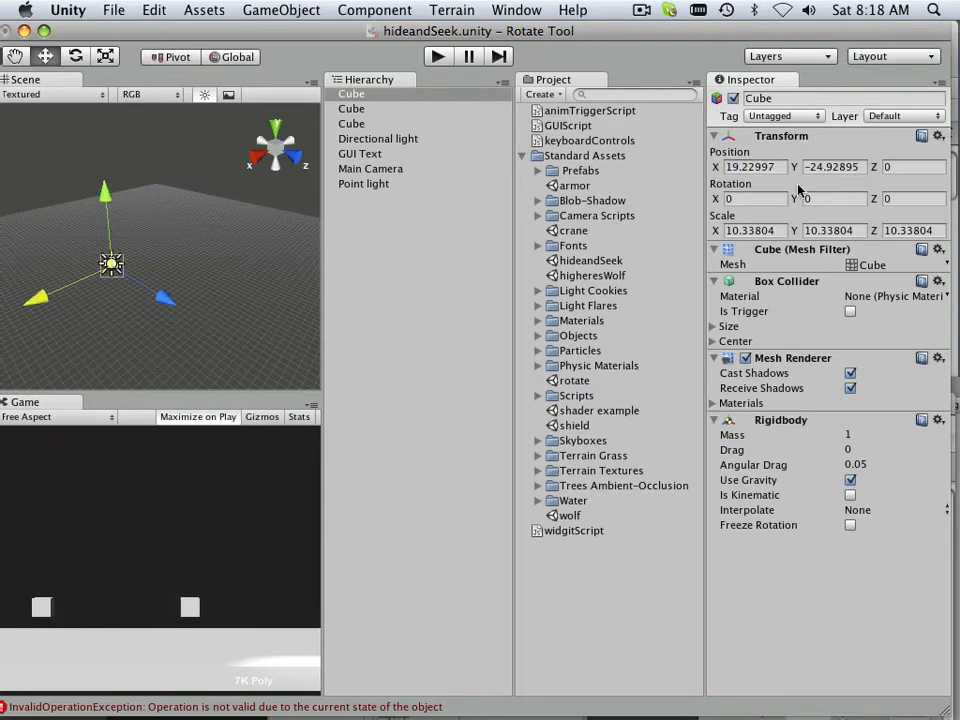
drag(716, 166, 955, 204)
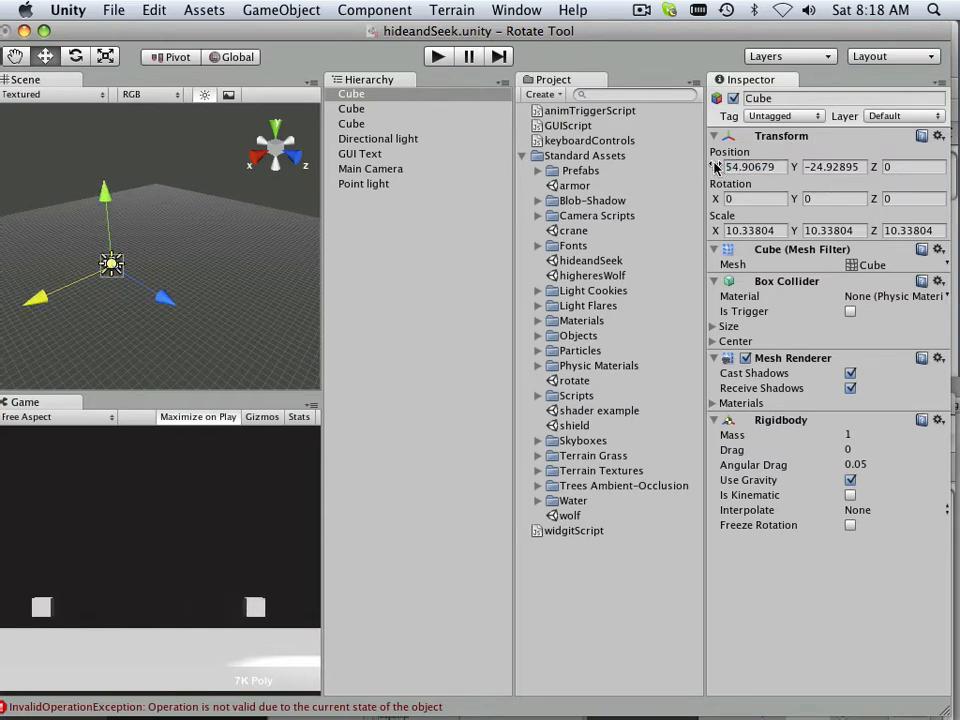
drag(718, 170, 773, 177)
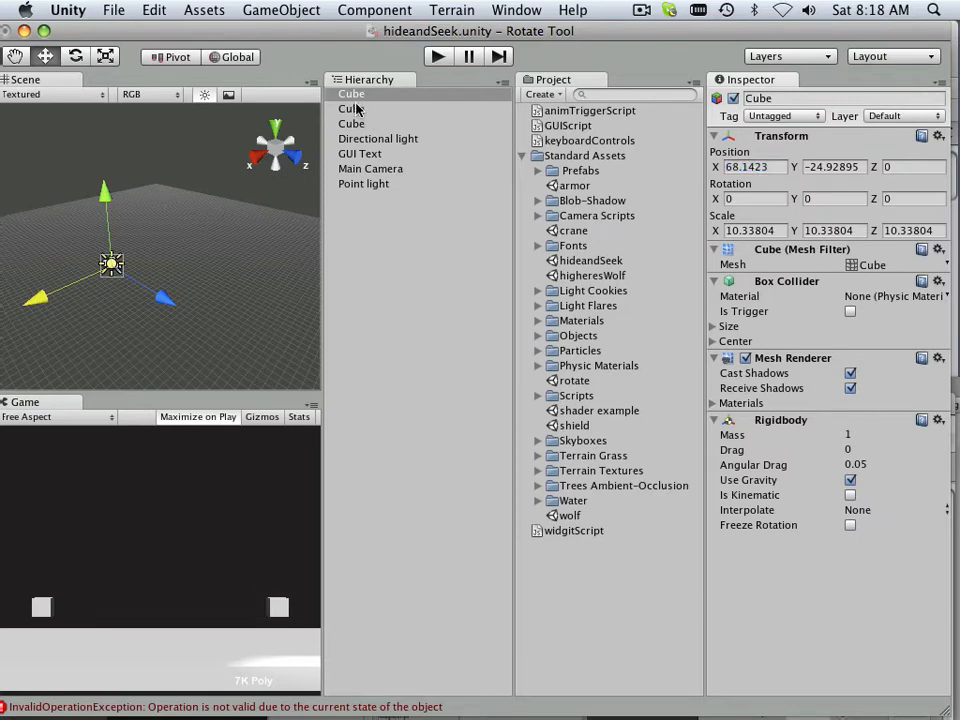
Step: Frame the original Rigidbody cube in the scene and examine how both cubes sit relative to the floor slab
click(383, 96)
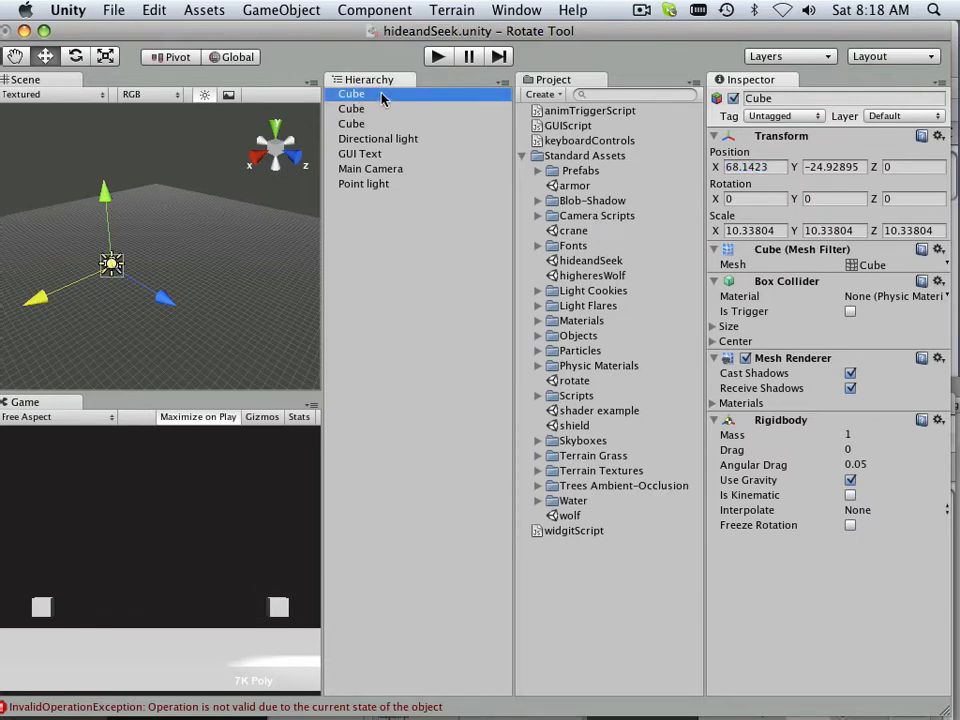
click(385, 123)
click(372, 109)
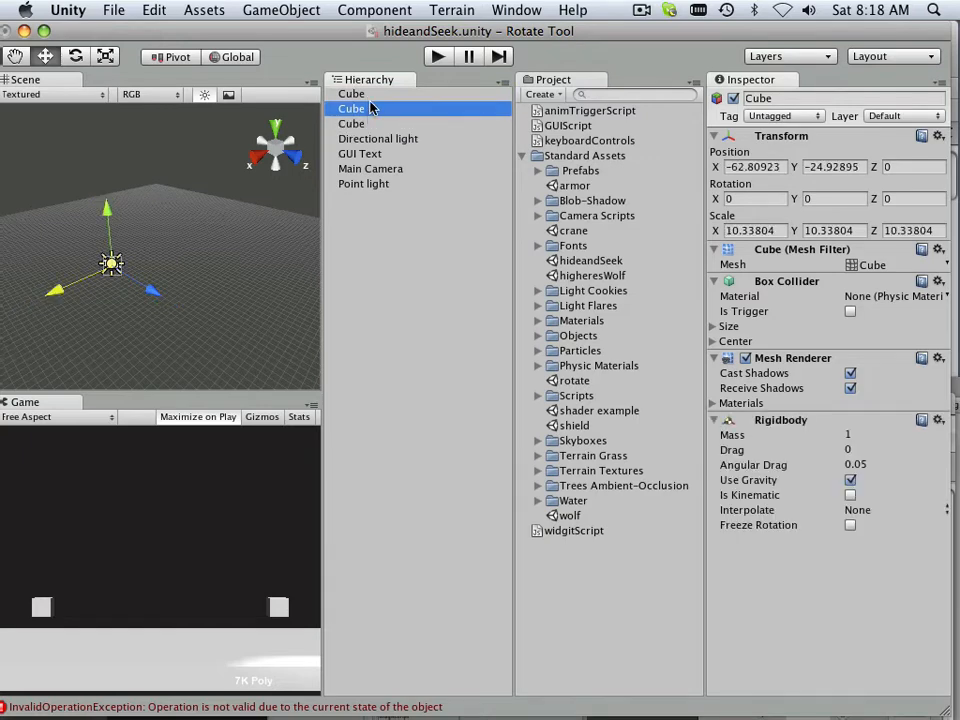
key(Return)
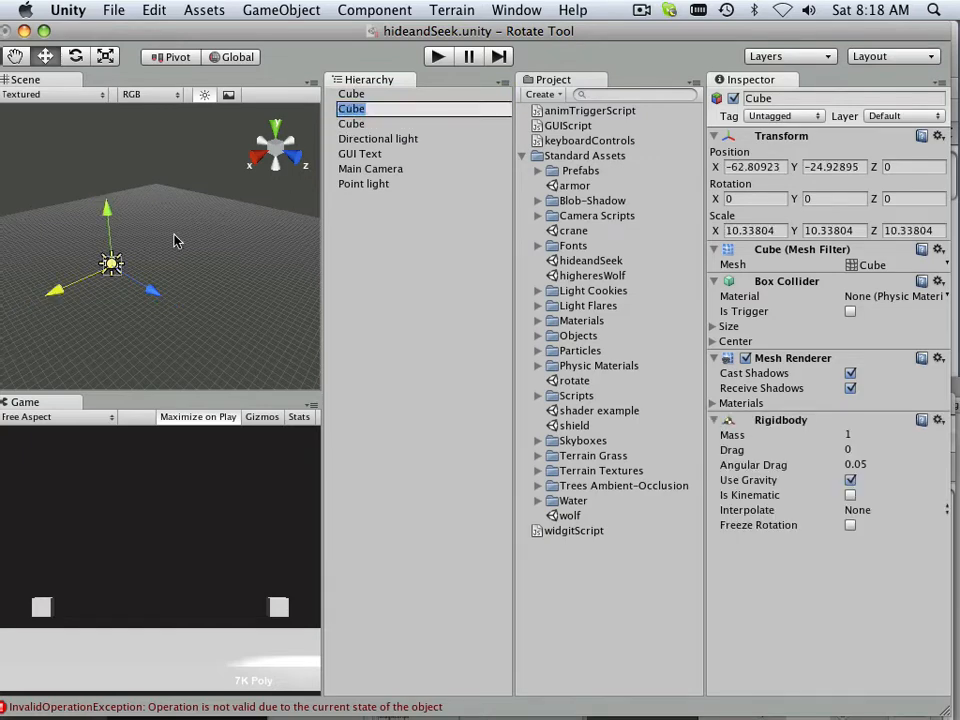
text(f)
click(115, 282)
key(f)
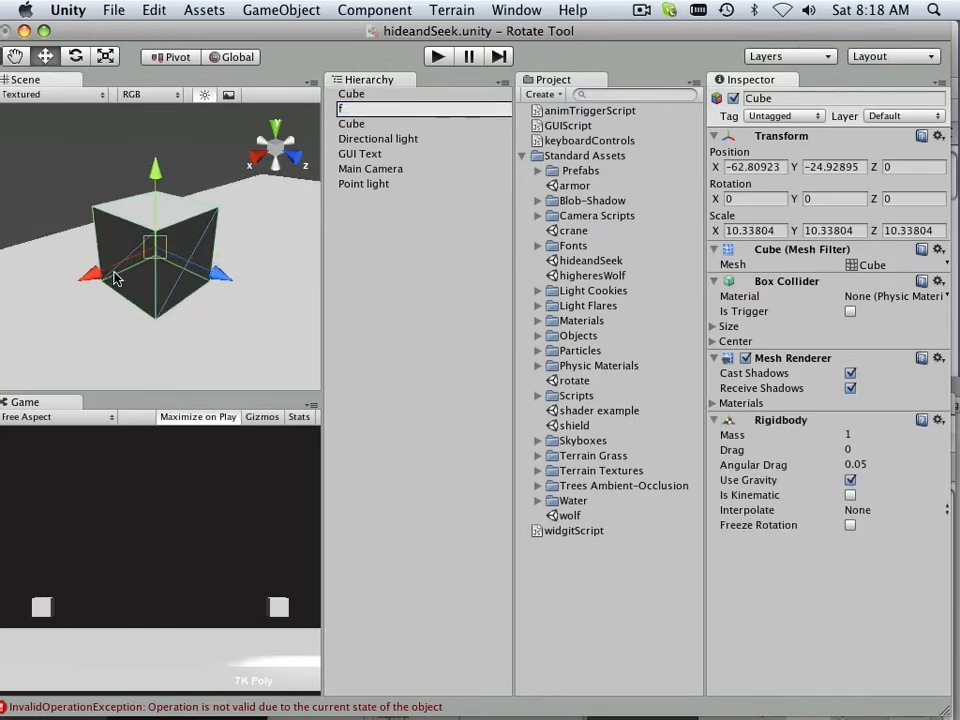
scroll(115, 277, down, 5)
scroll(112, 276, down, 5)
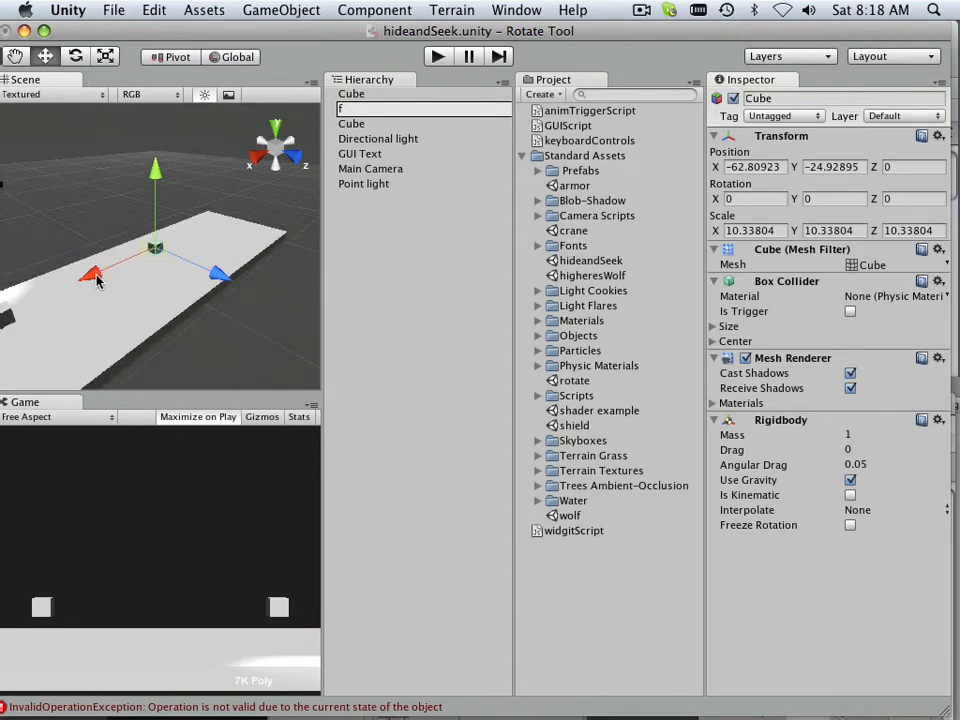
alt+drag(93, 283, 205, 262)
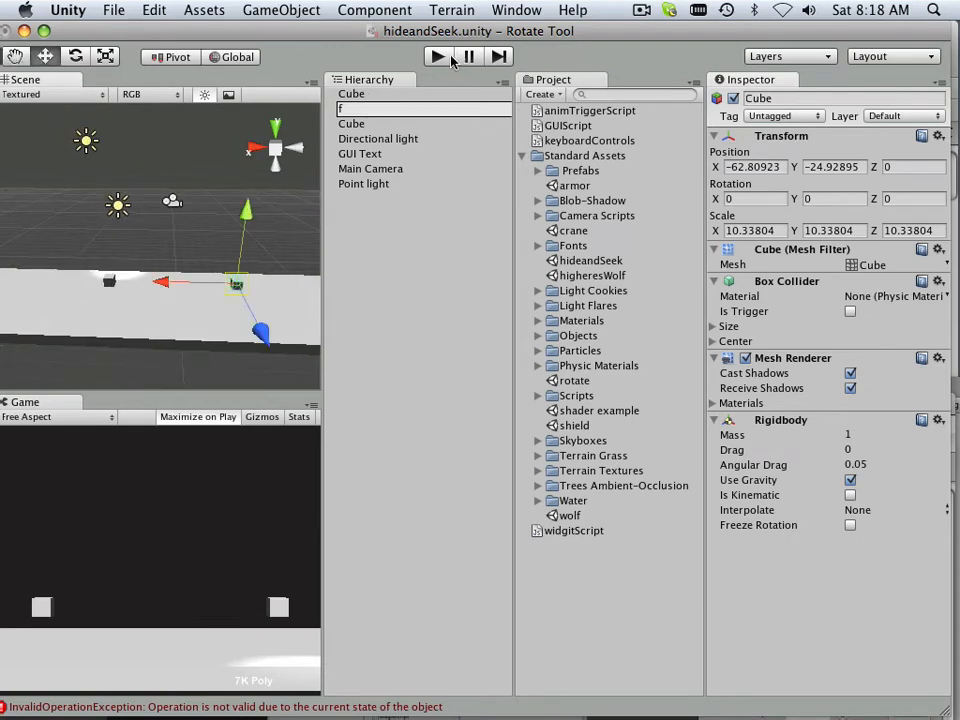
Step: Raise the original Rigidbody cube slightly to a Y position of about -24.8
click(415, 153)
click(365, 122)
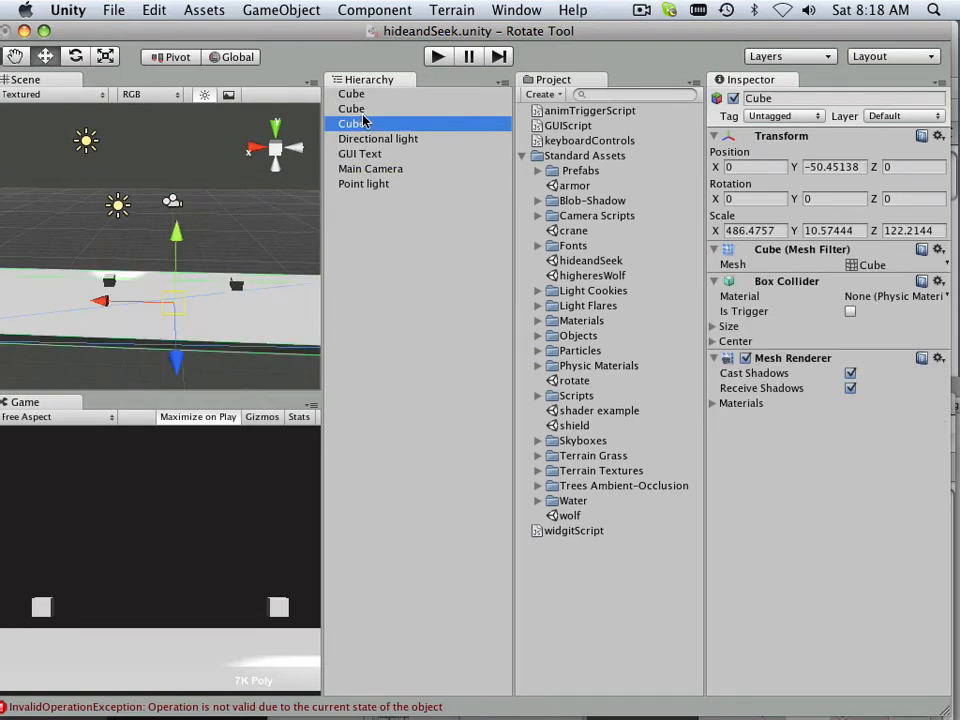
click(351, 109)
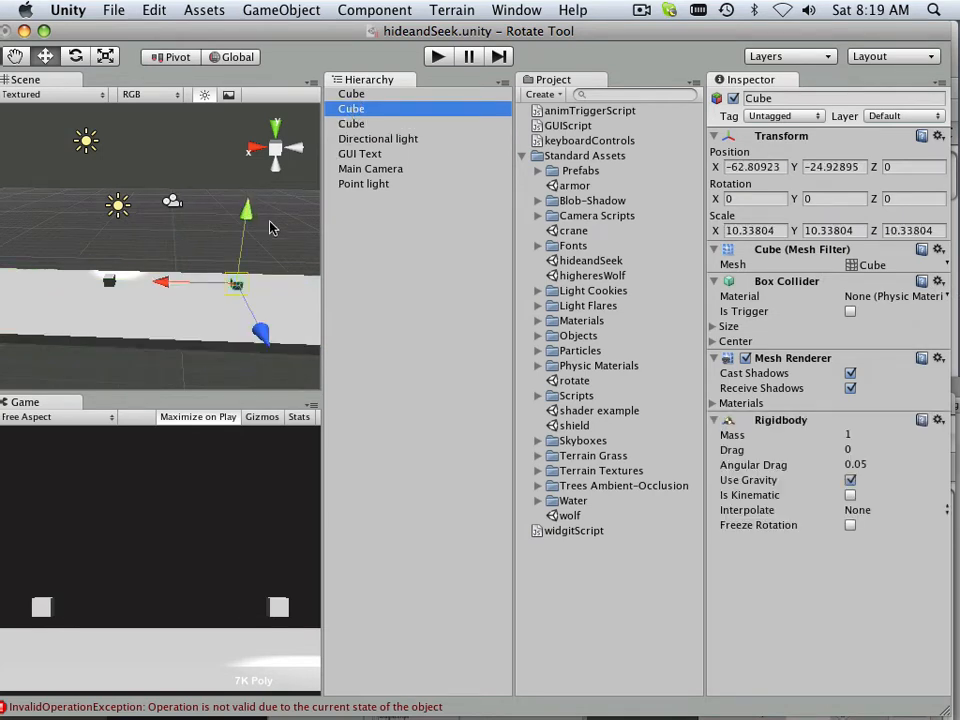
drag(246, 218, 176, 261)
click(209, 293)
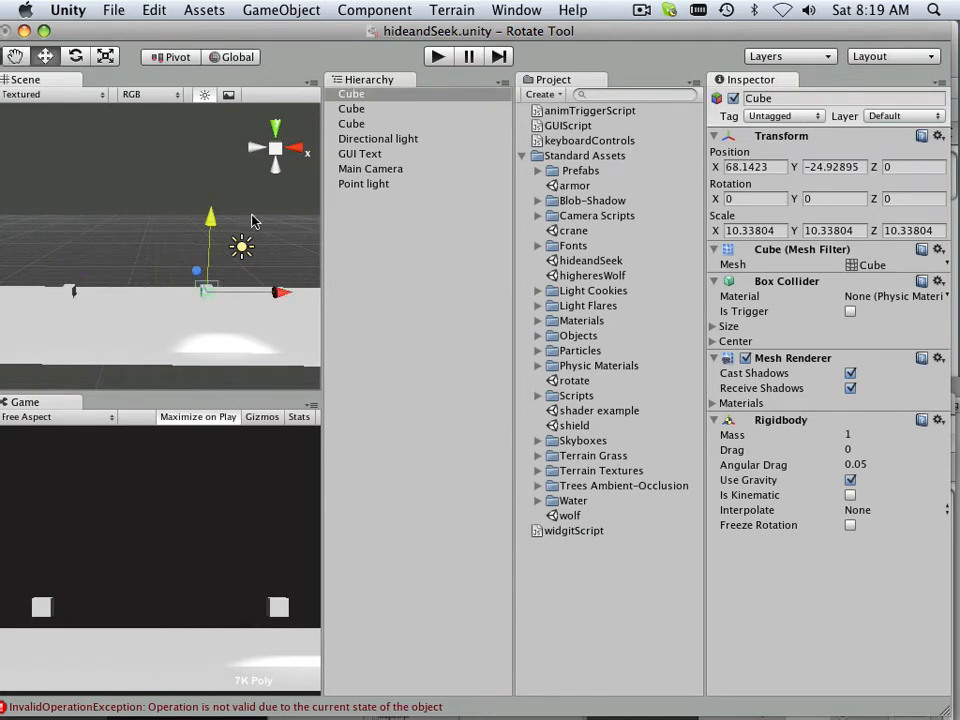
Step: Try to rename the duplicated cube as Player and the original Rigidbody cube as Enemy
click(361, 96)
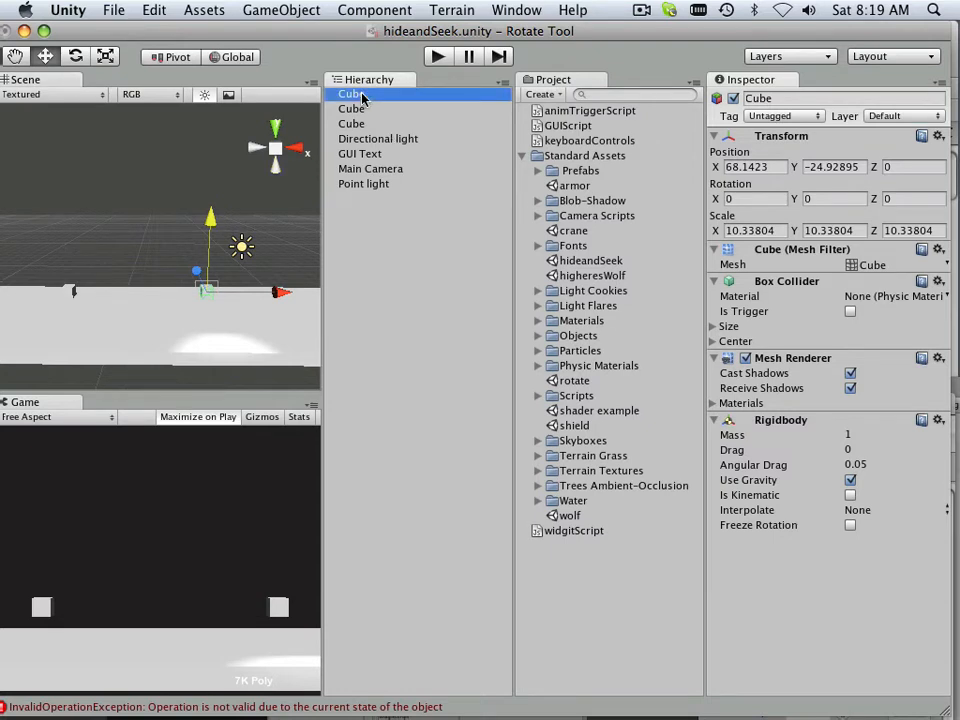
key(Return)
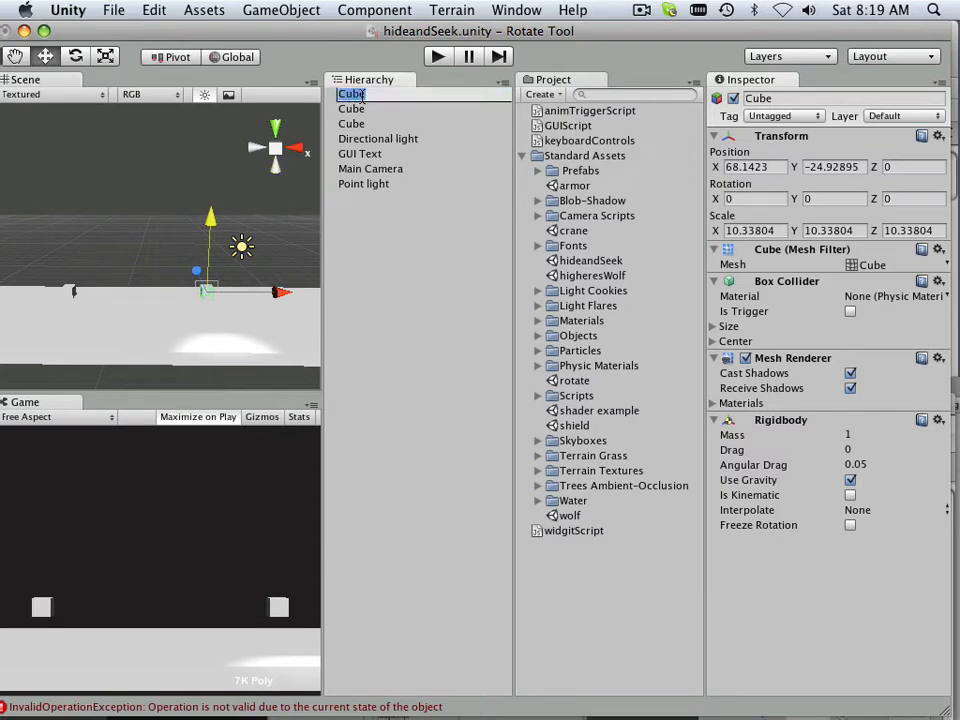
text(Player)
click(358, 110)
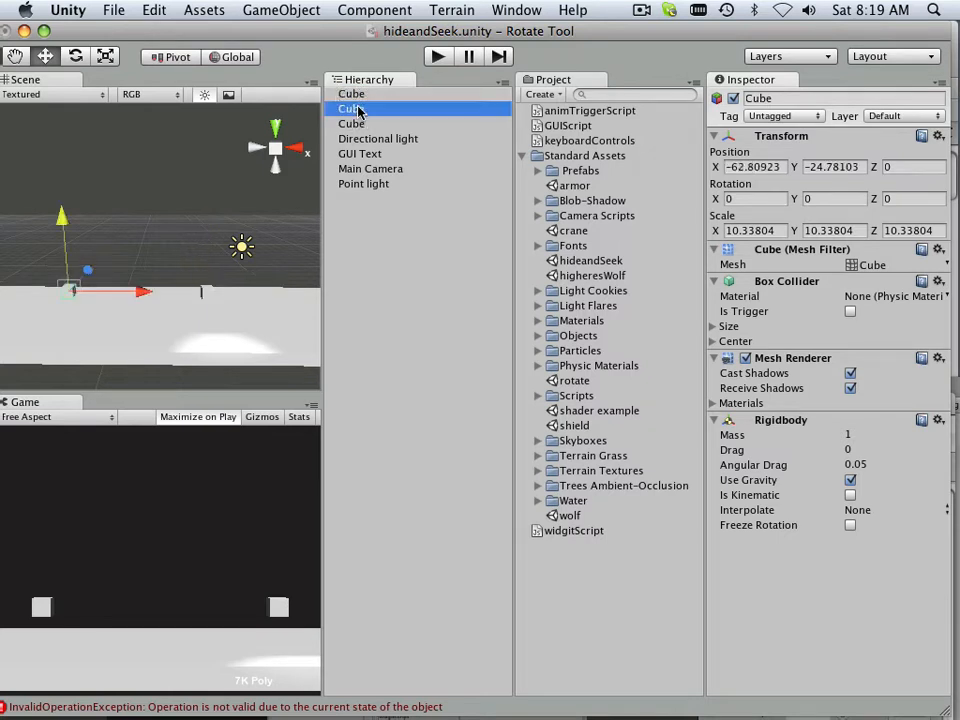
key(Return)
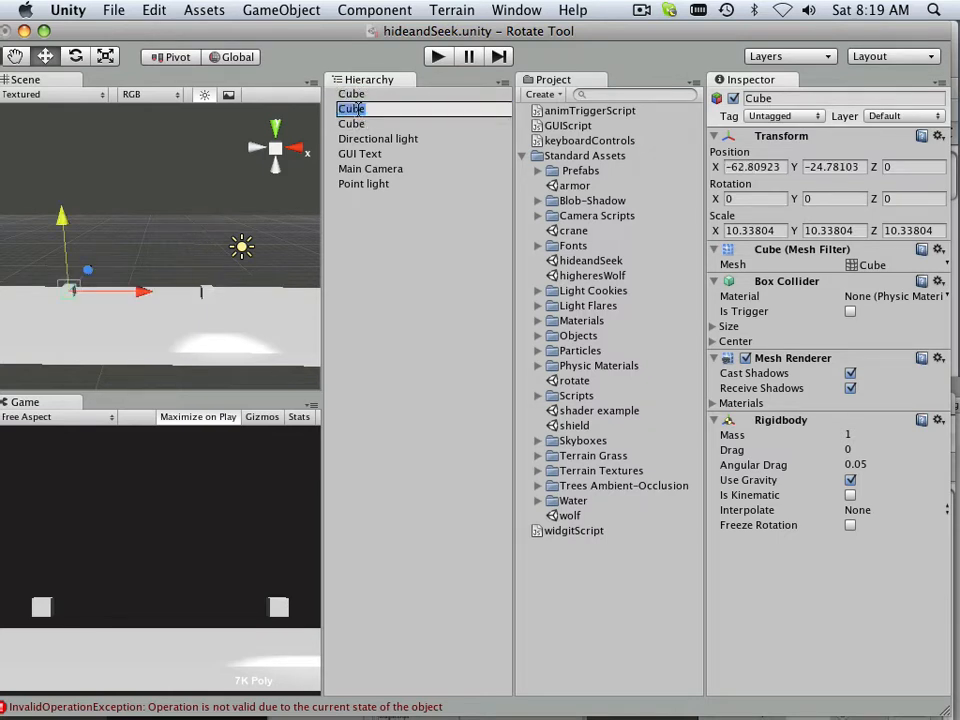
text(Enemy)
click(365, 124)
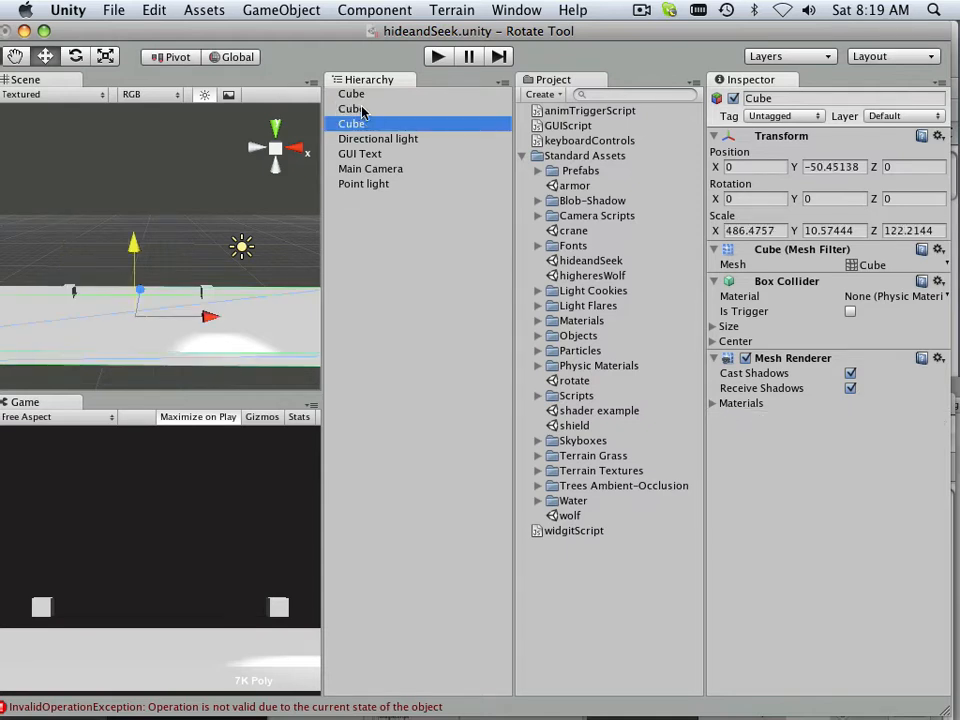
Step: Rename the Rigidbody cube at X -62.8 as enemy and the one at X 68.1 as player
click(362, 110)
key(Return)
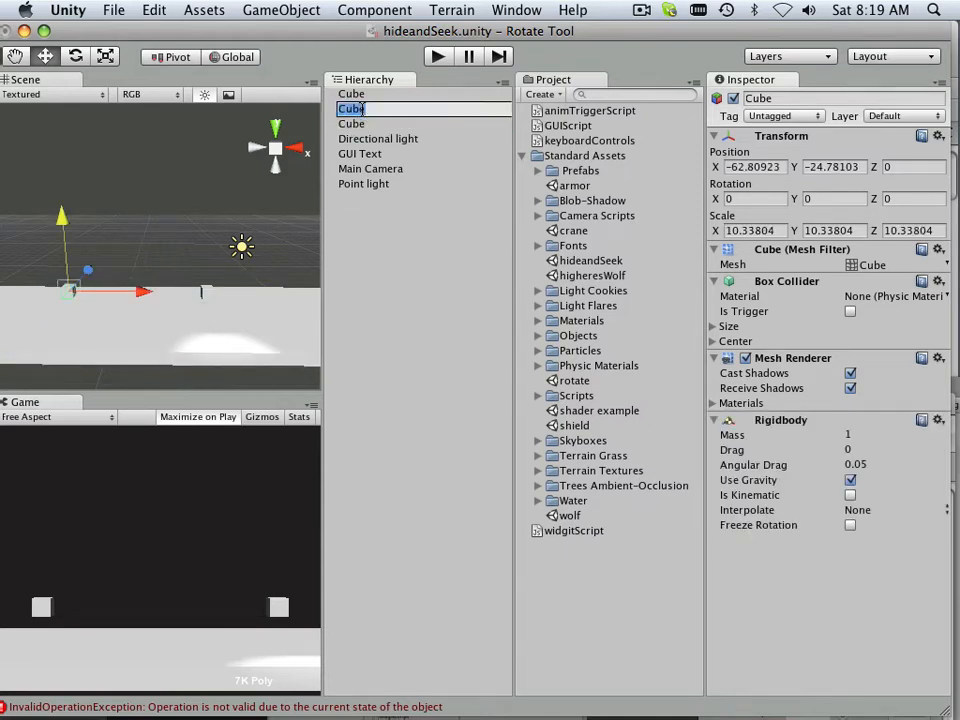
text(enemy)
key(Return)
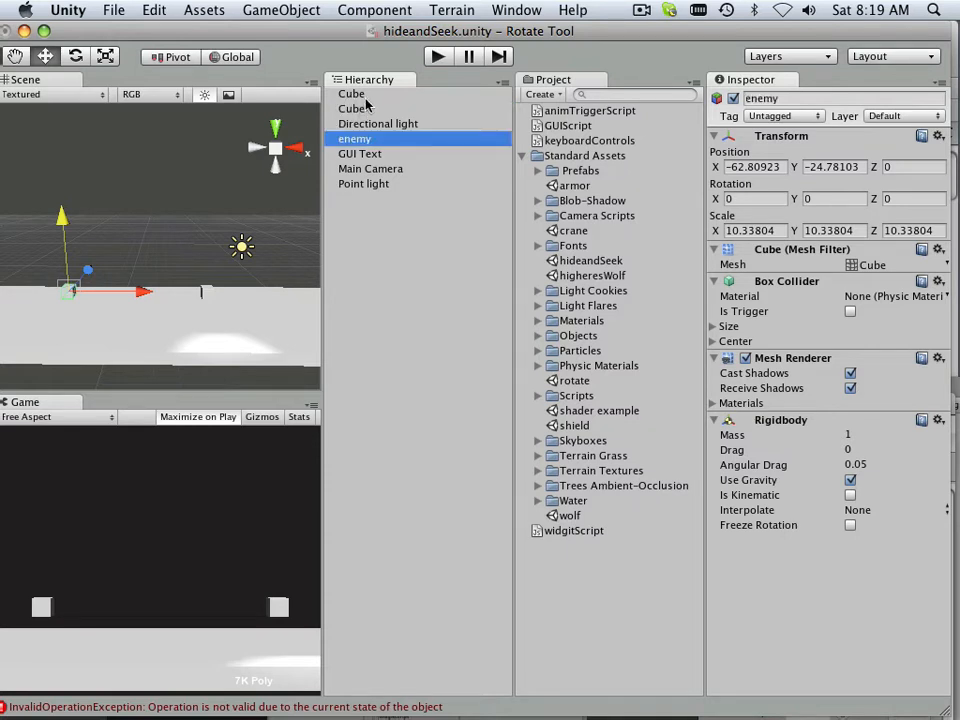
click(366, 95)
click(366, 95)
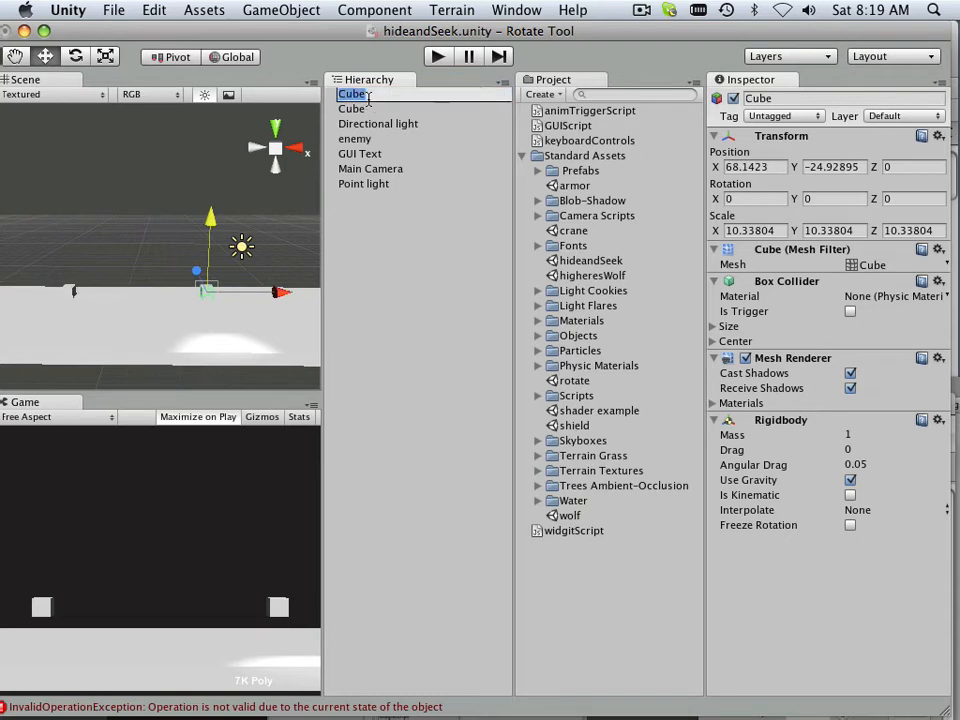
text(player)
key(Return)
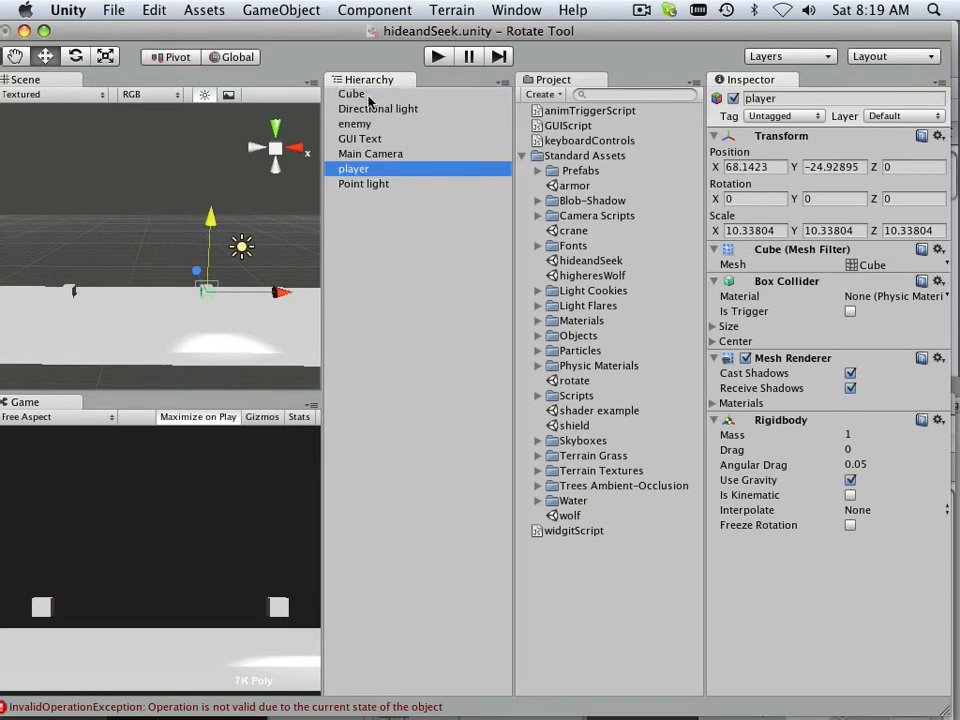
Step: Rename the slab as floor and briefly play the scene to test both cubes
click(374, 96)
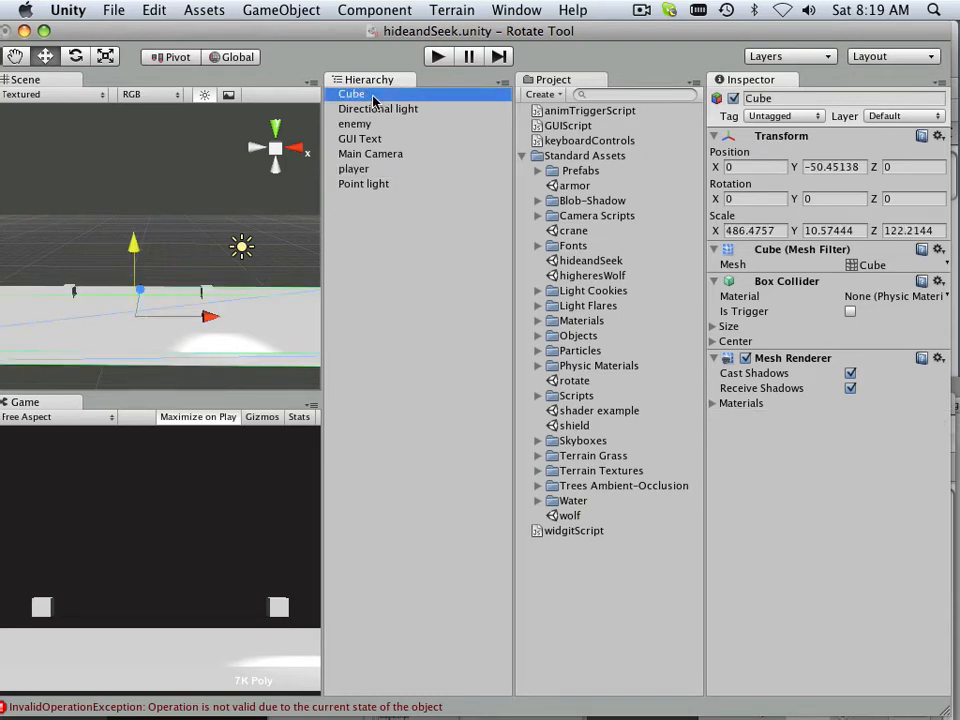
click(374, 96)
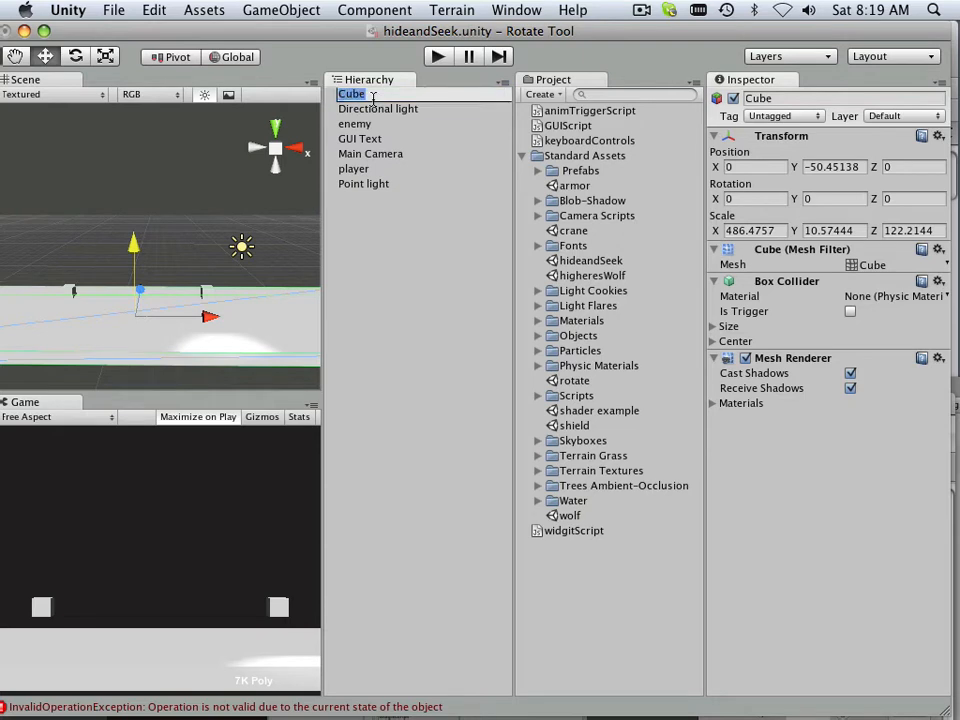
text(floor)
key(Return)
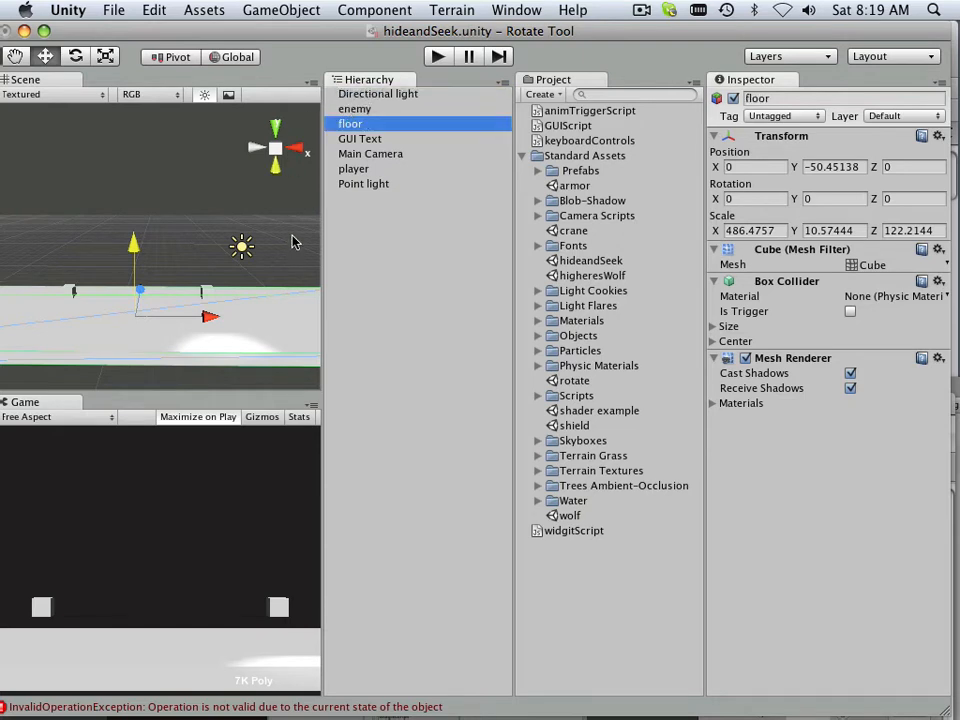
click(441, 61)
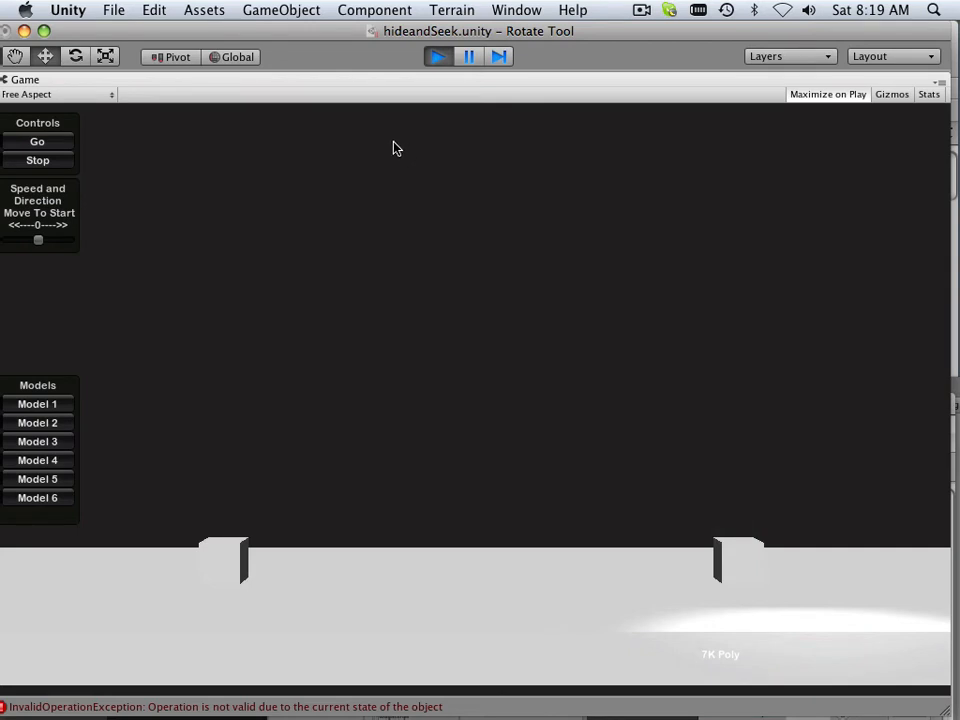
click(437, 60)
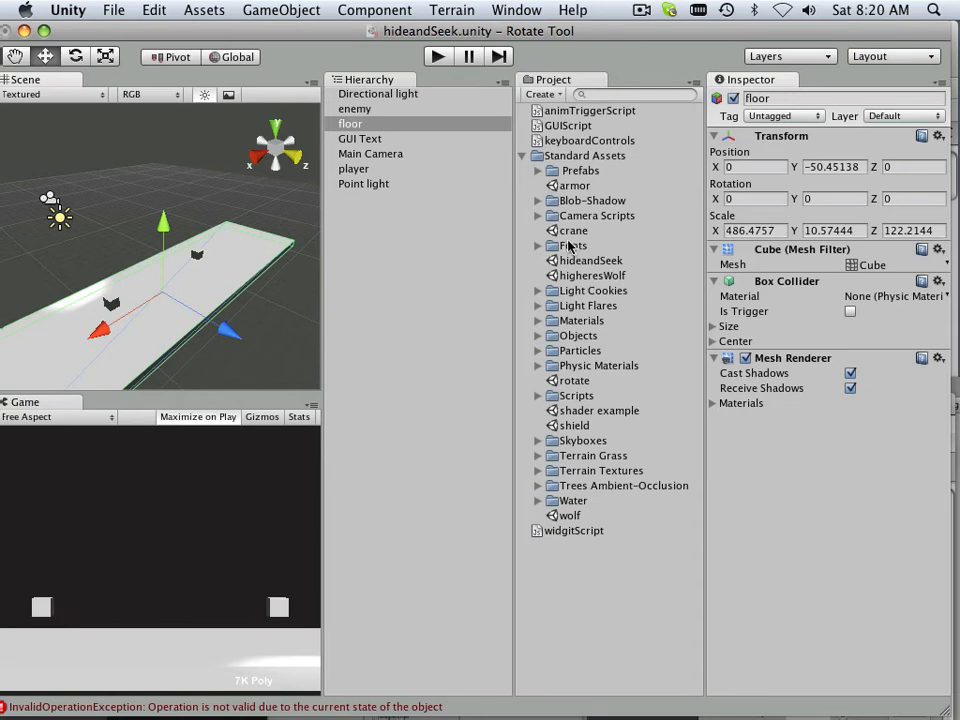
Step: Create a new material in the Materials folder of Standard Assets and name it enemy
click(538, 321)
click(571, 324)
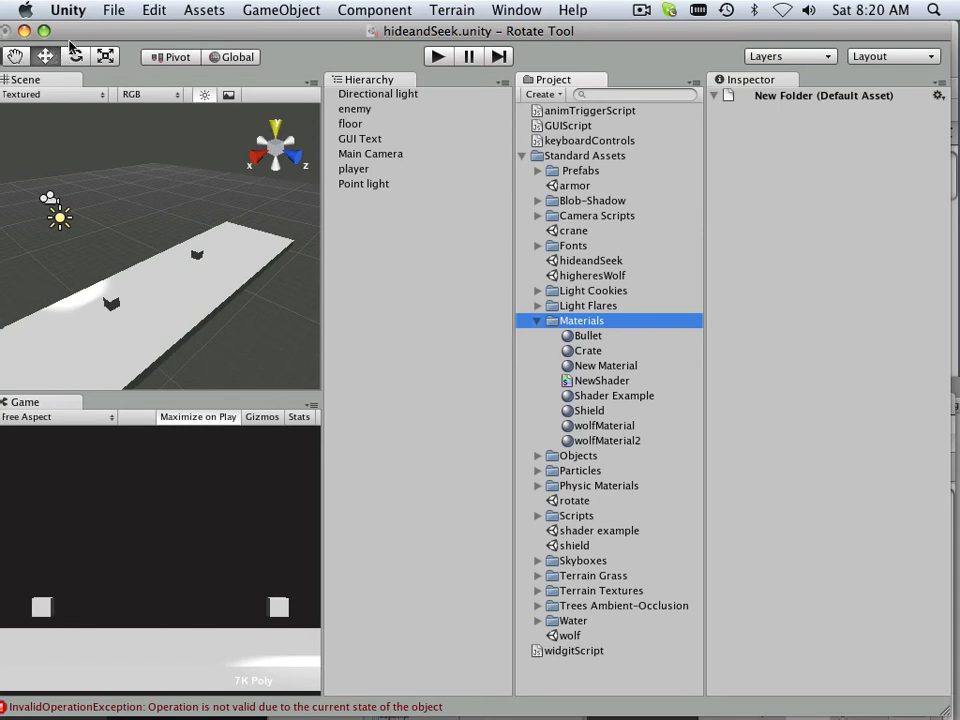
click(535, 94)
click(561, 241)
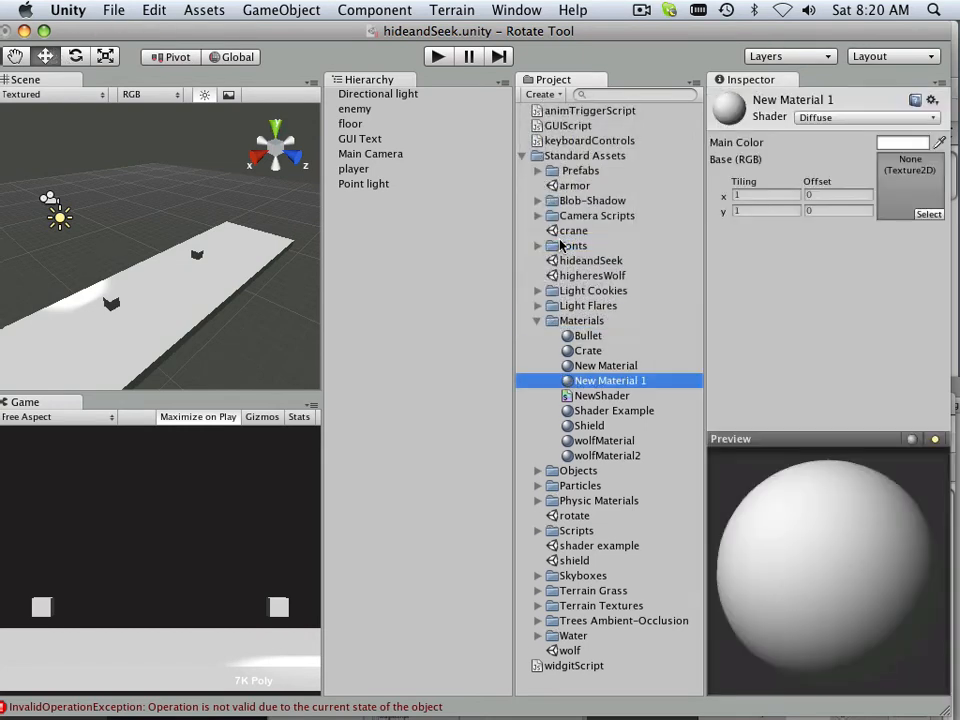
click(630, 383)
text(enemy)
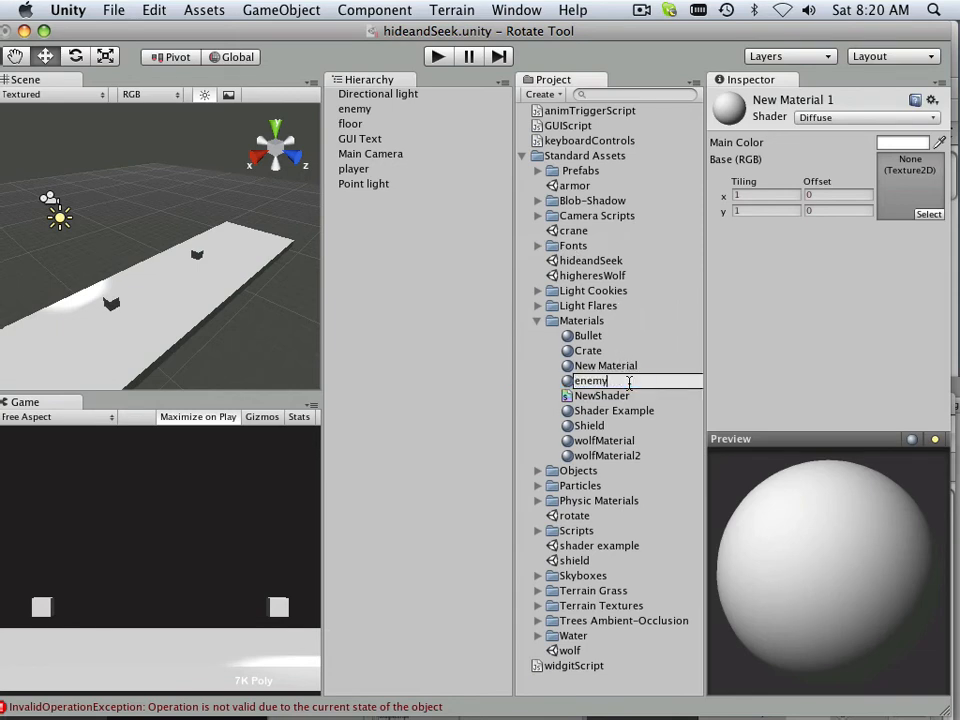
key(Return)
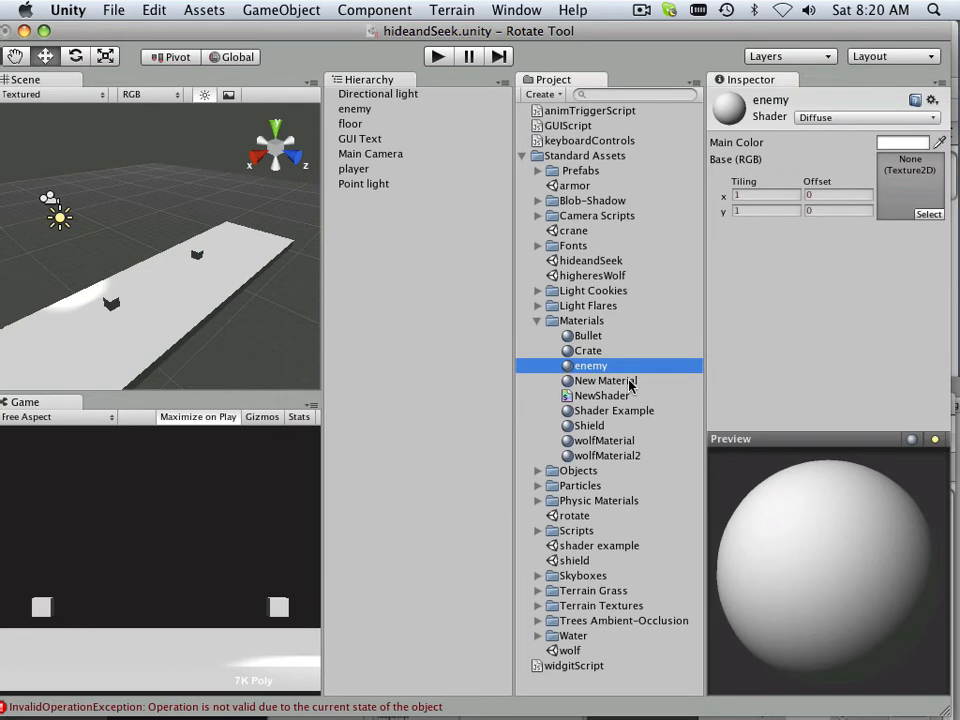
Step: Create a second material in the Materials folder and name it player
click(538, 94)
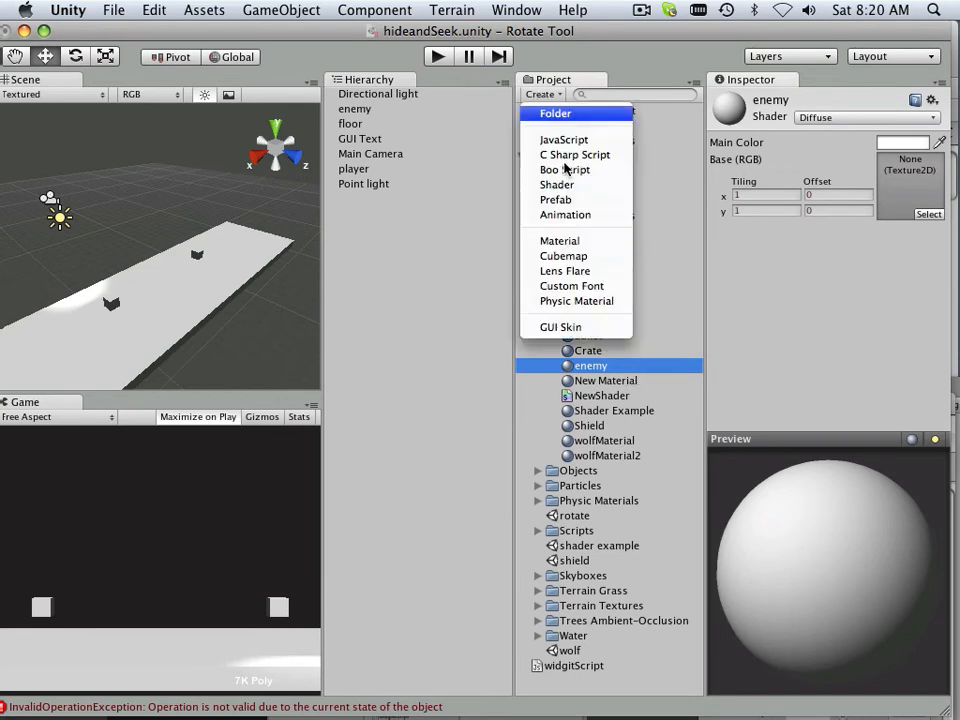
click(568, 241)
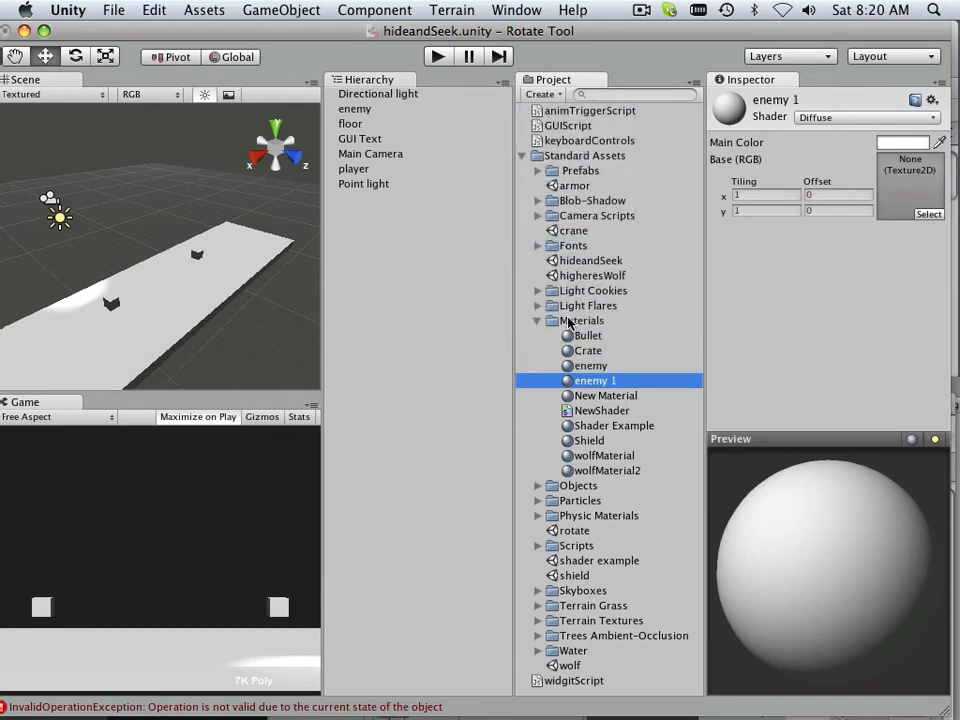
click(594, 384)
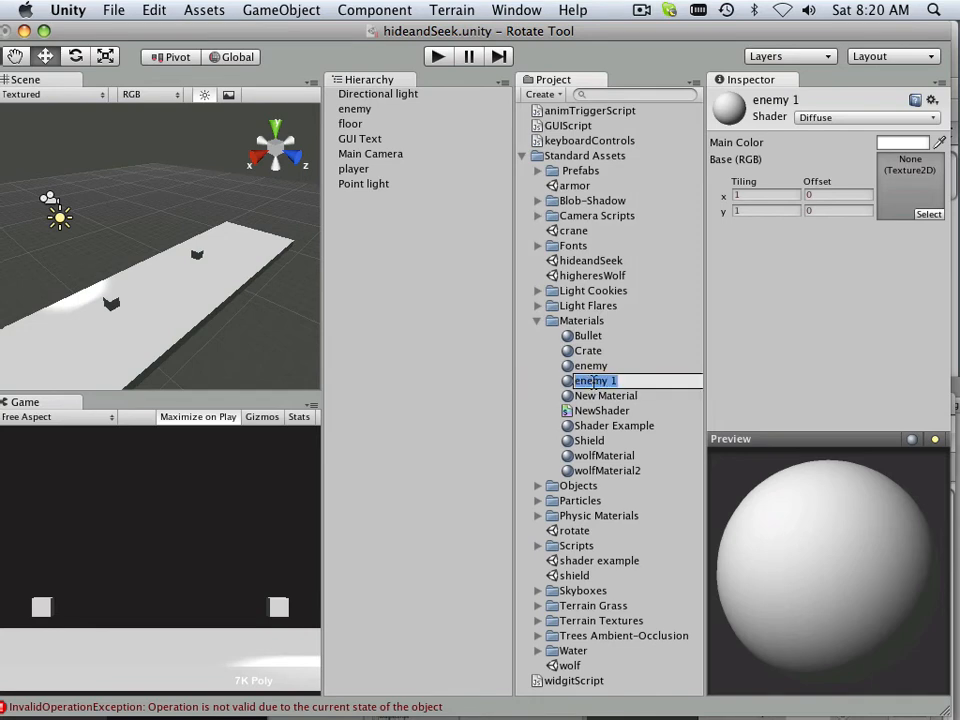
text(P)
key(Return)
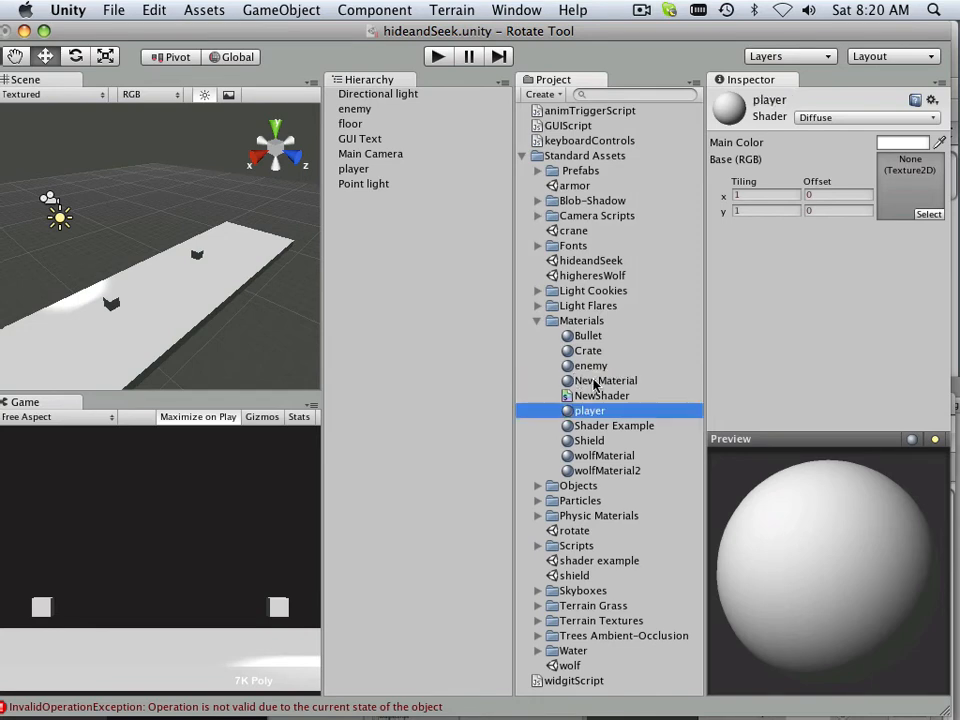
Step: Set the enemy material's main color to pure red (255, 0, 0), keeping the Diffuse shader
click(588, 368)
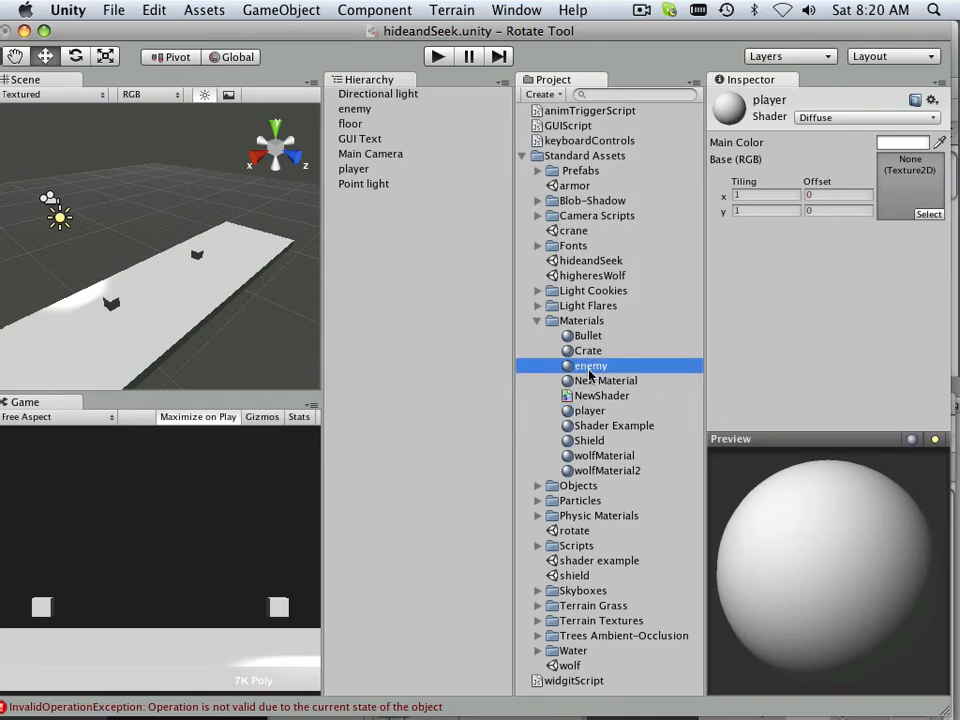
click(866, 117)
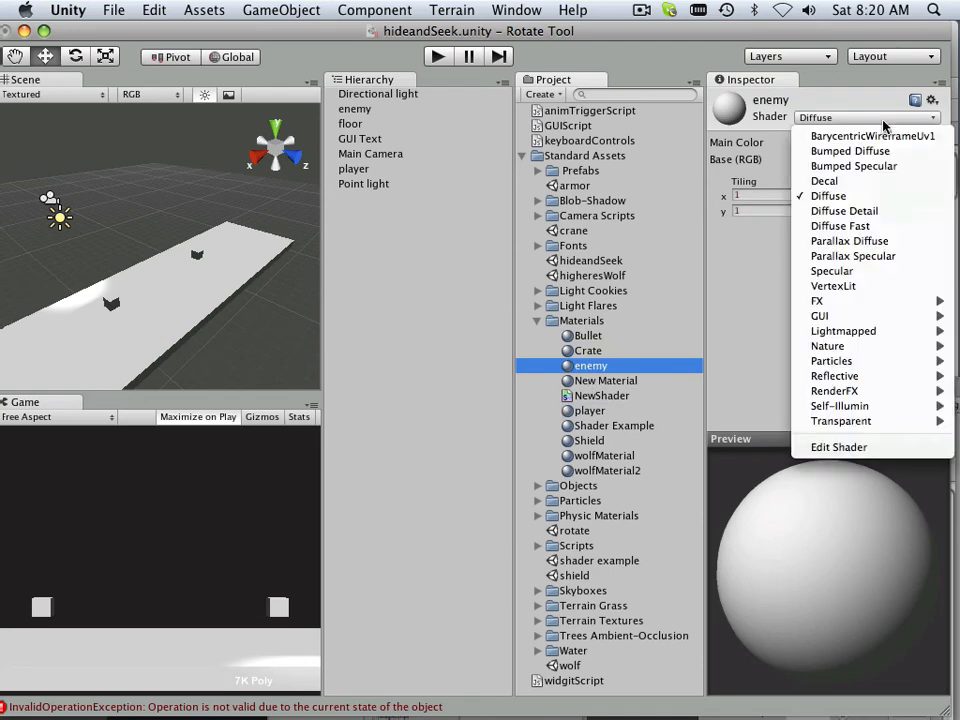
click(896, 116)
click(911, 145)
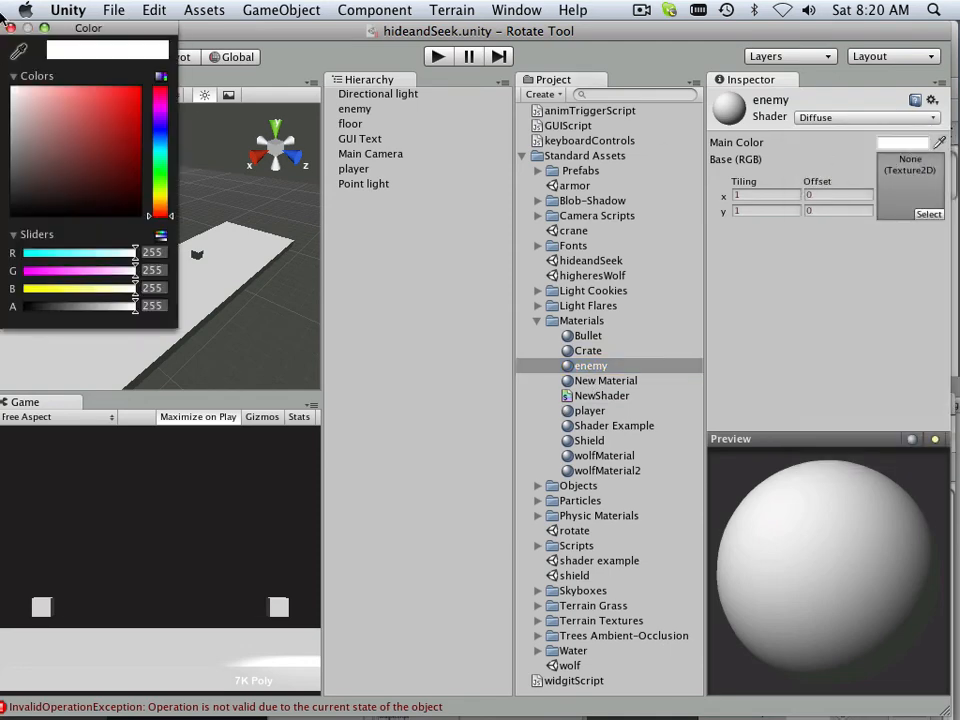
drag(88, 92, 150, 93)
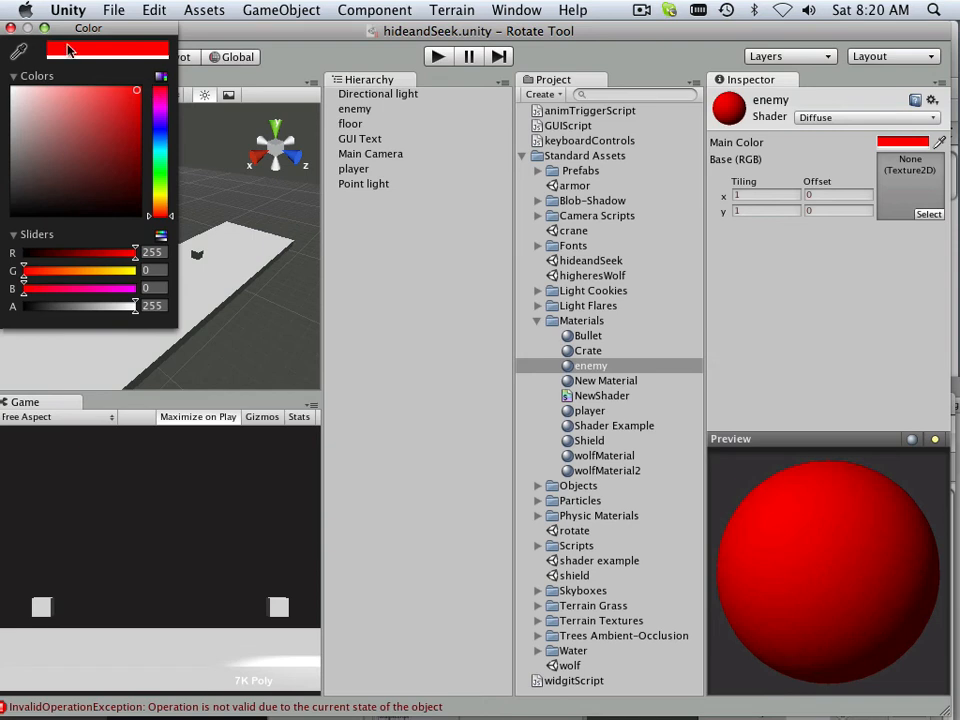
click(10, 27)
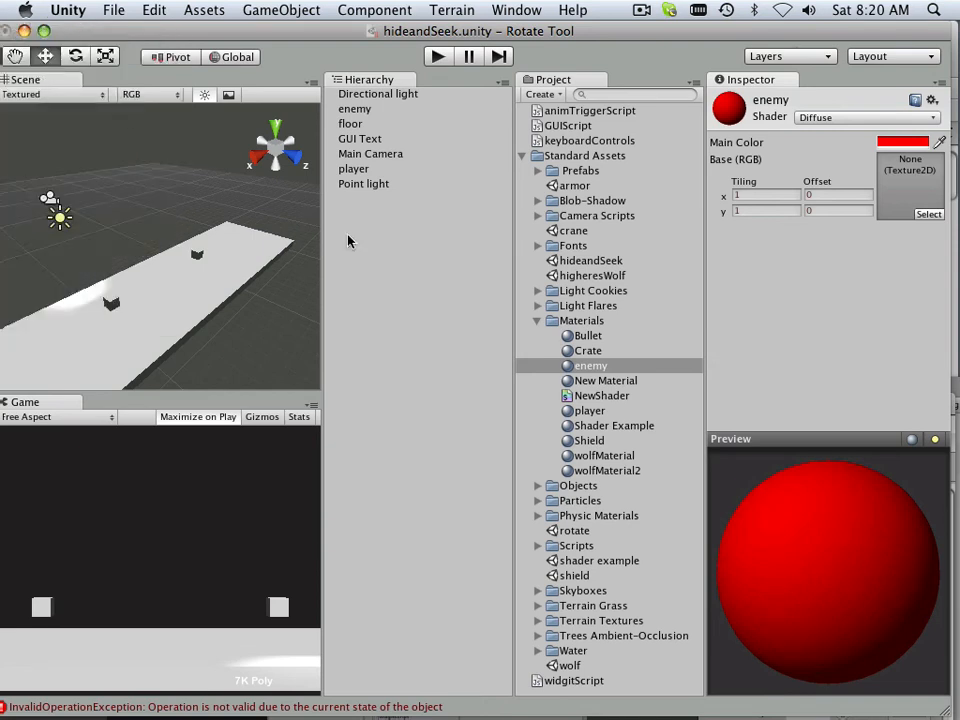
Step: Set the player material's main color to a medium green of about RGB 5, 165, 13
click(590, 410)
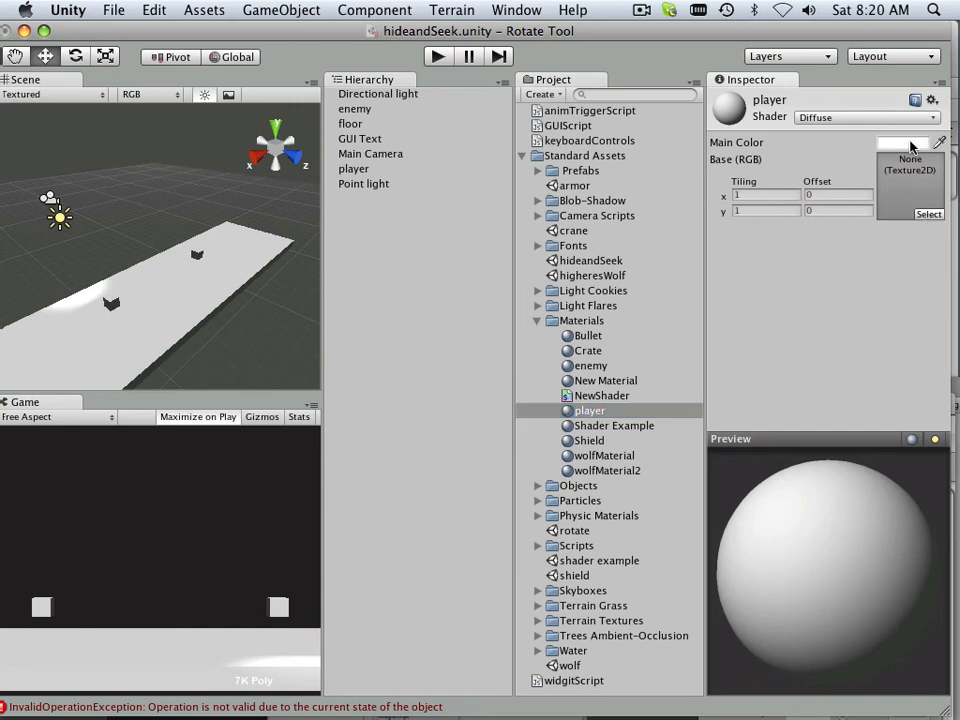
click(885, 143)
click(161, 172)
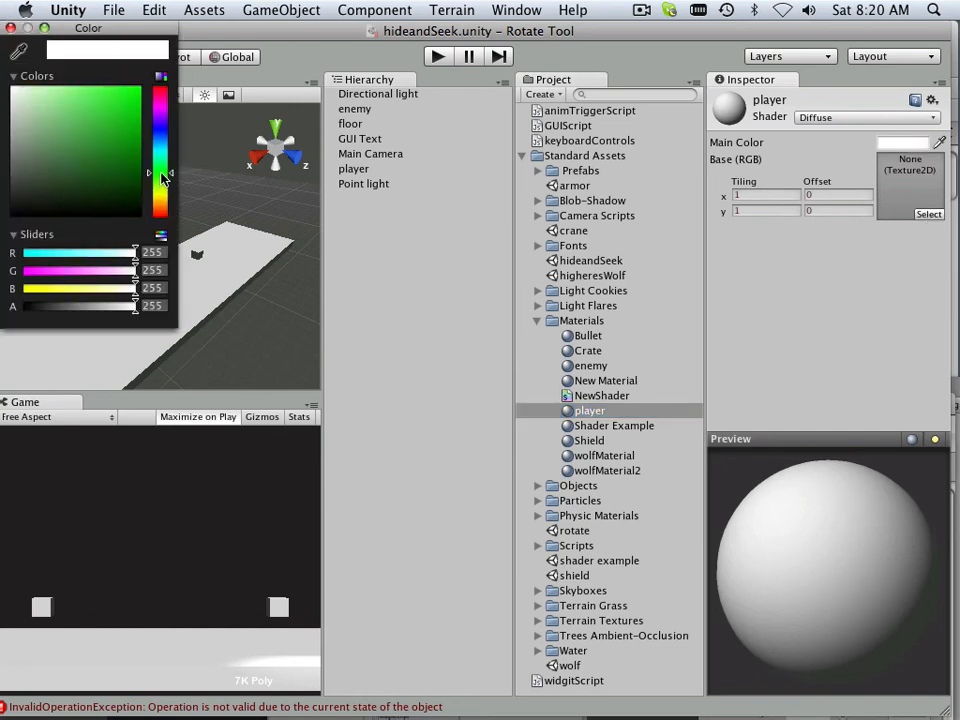
drag(136, 152, 133, 132)
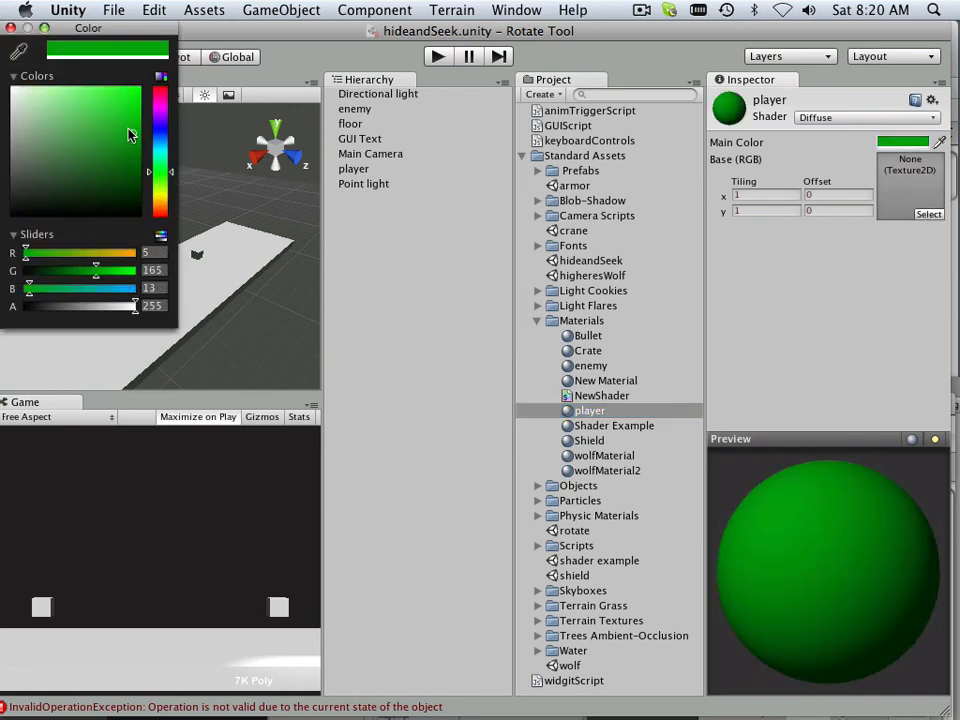
click(10, 28)
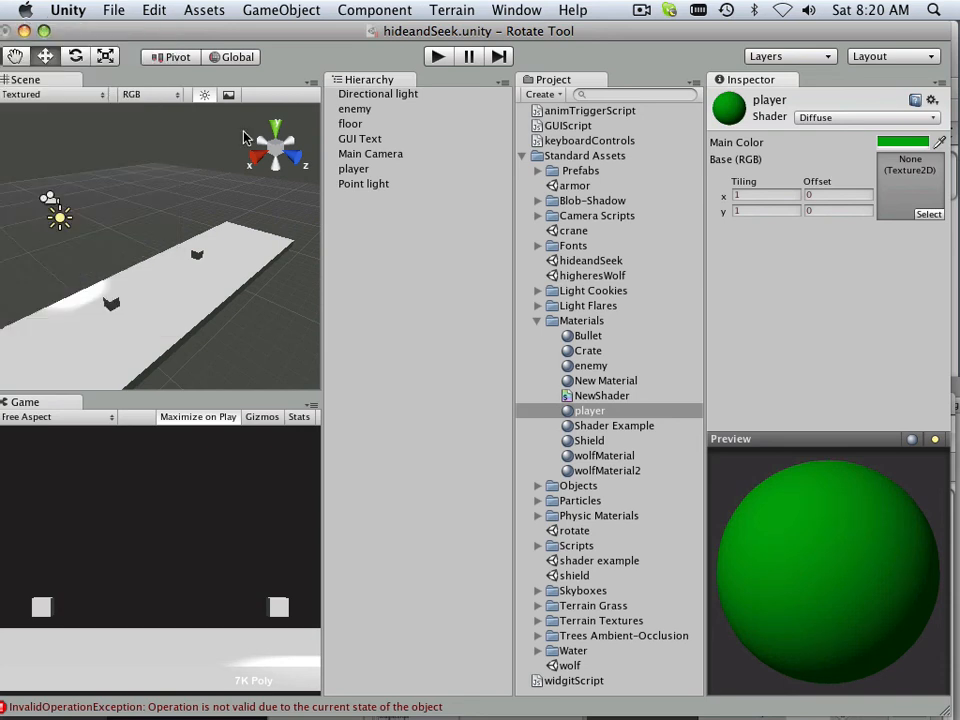
Step: Assign the red enemy material to the enemy cube and the green player material to the player cube
click(595, 367)
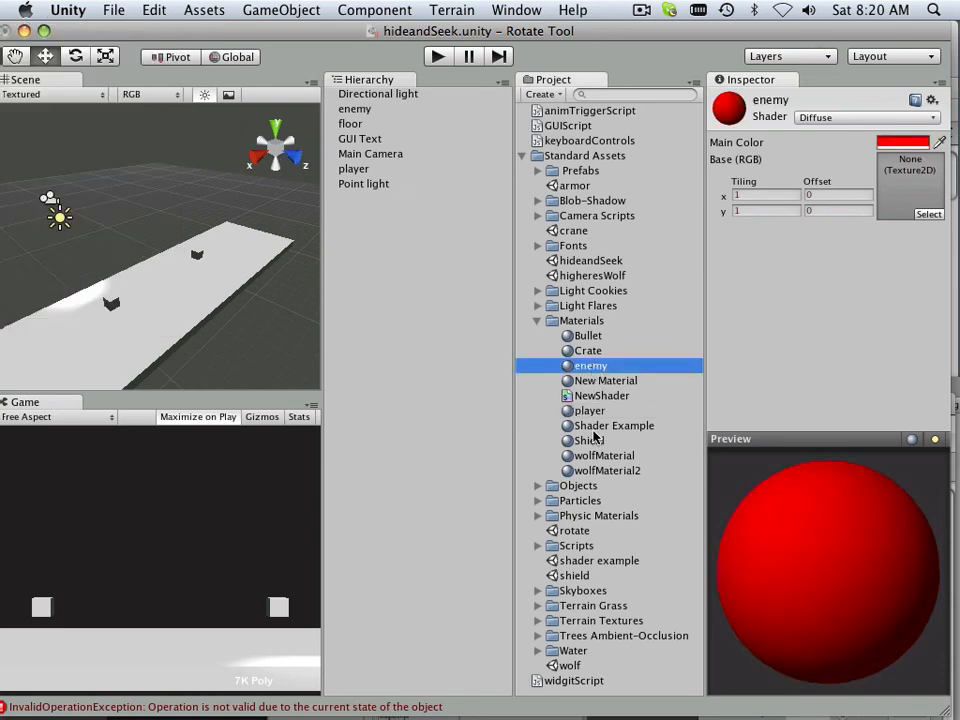
click(570, 409)
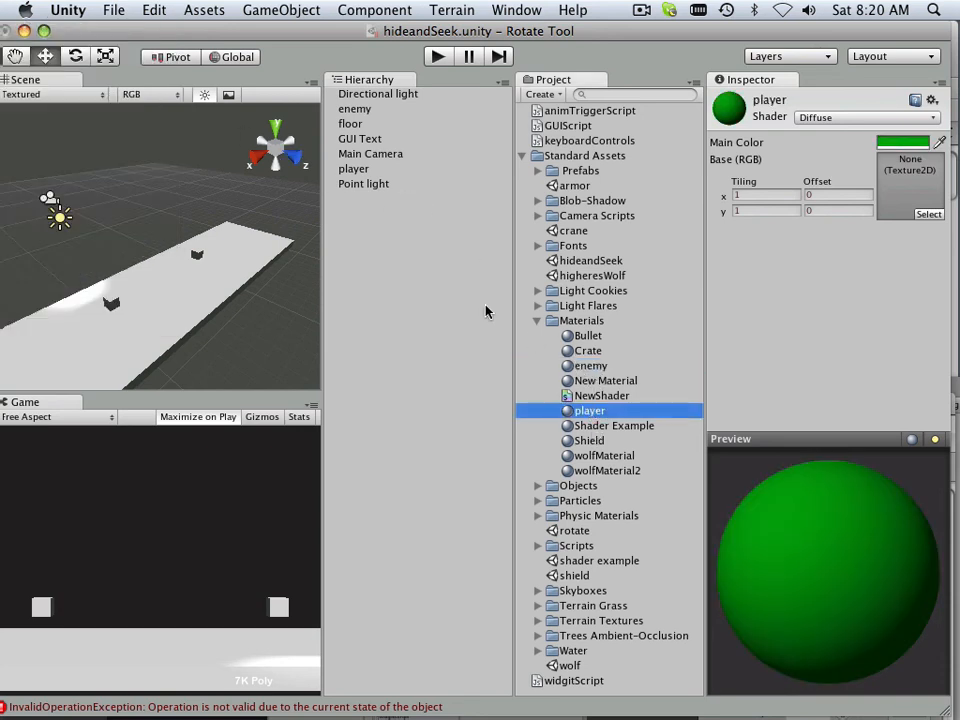
click(360, 109)
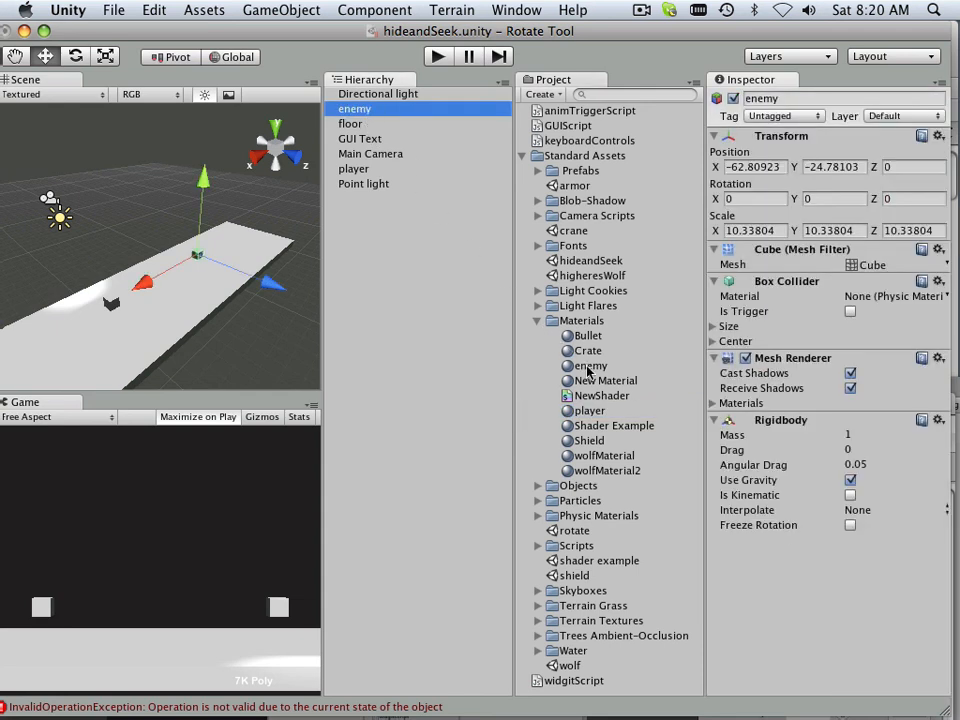
drag(588, 370, 785, 705)
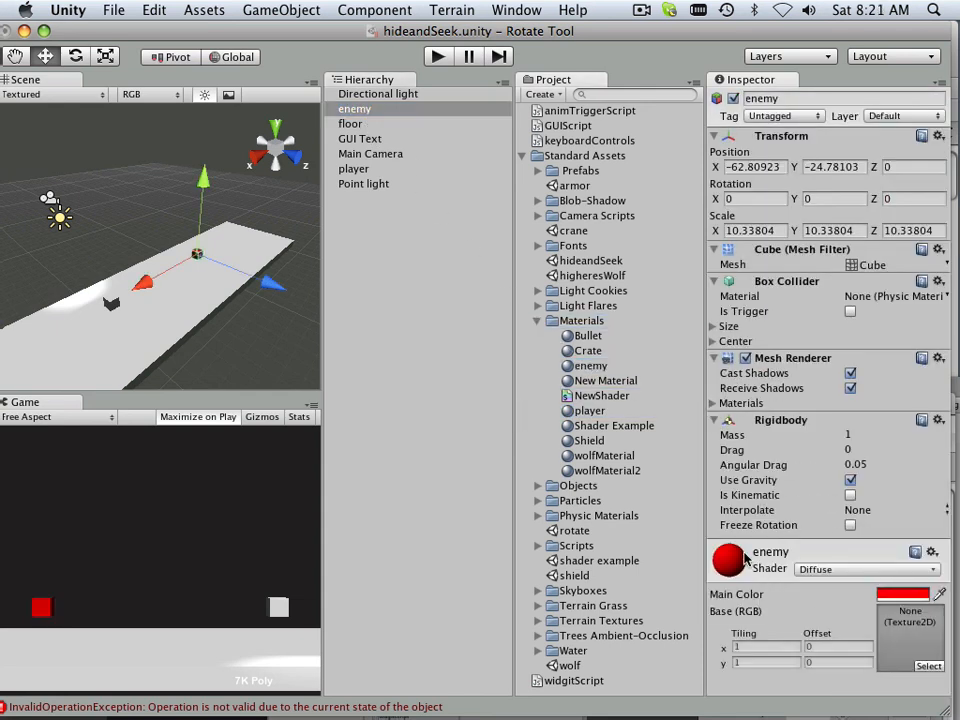
click(353, 169)
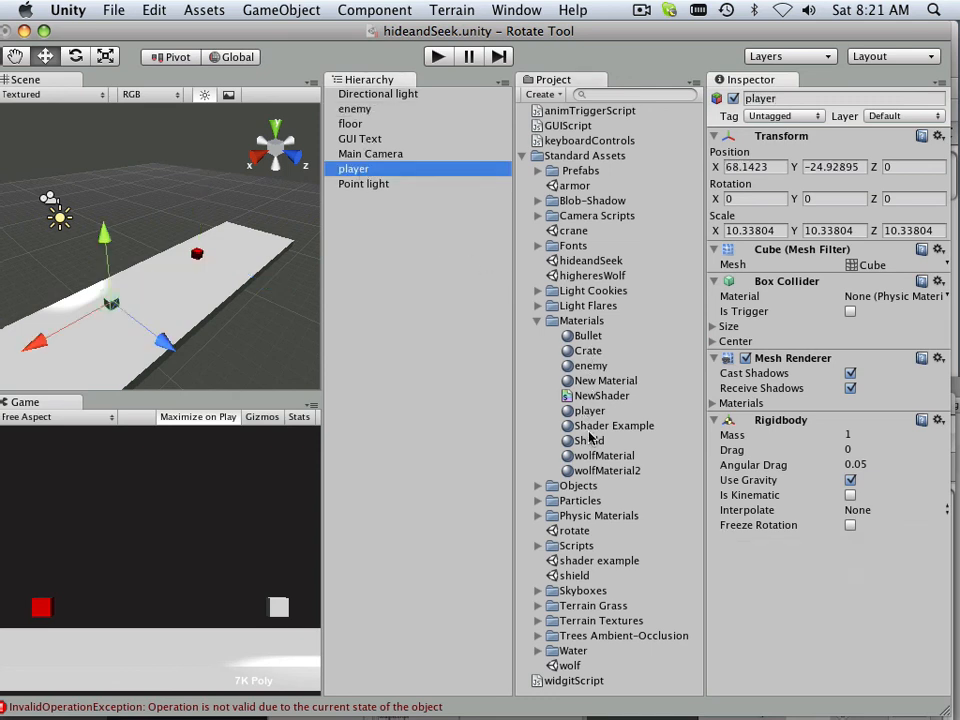
drag(589, 410, 770, 660)
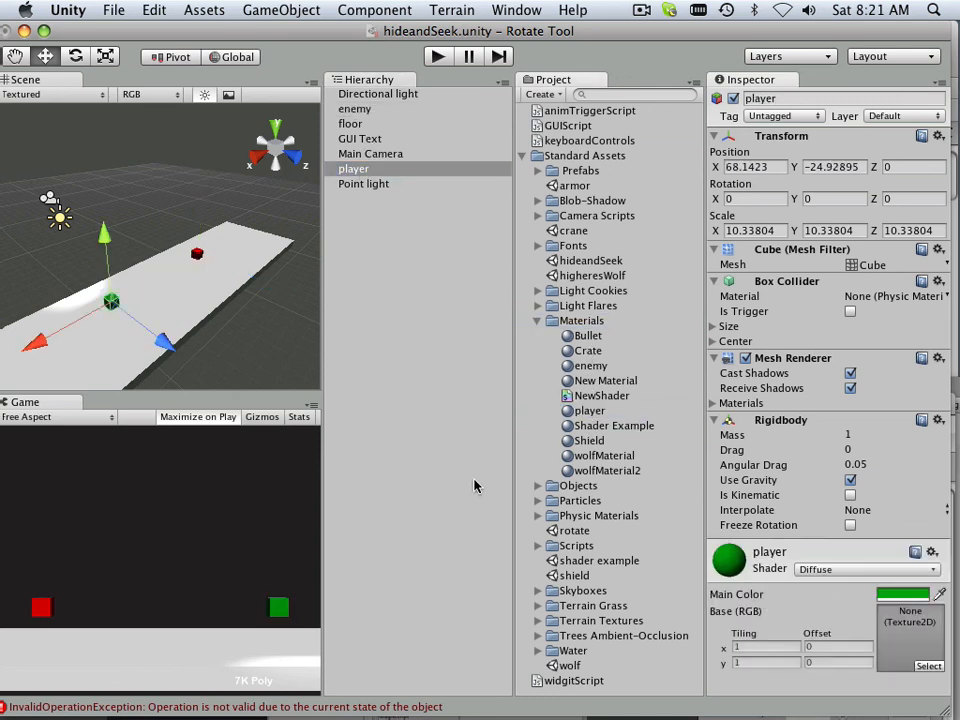
Step: Play the scene briefly to check the colored cubes, and stop it again
click(437, 57)
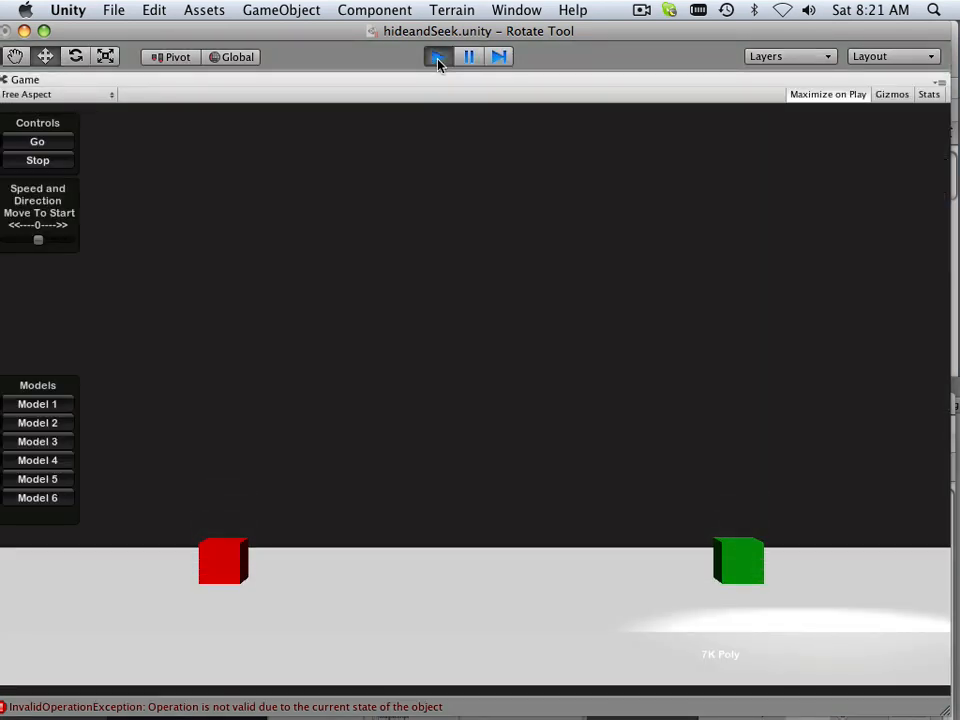
click(437, 59)
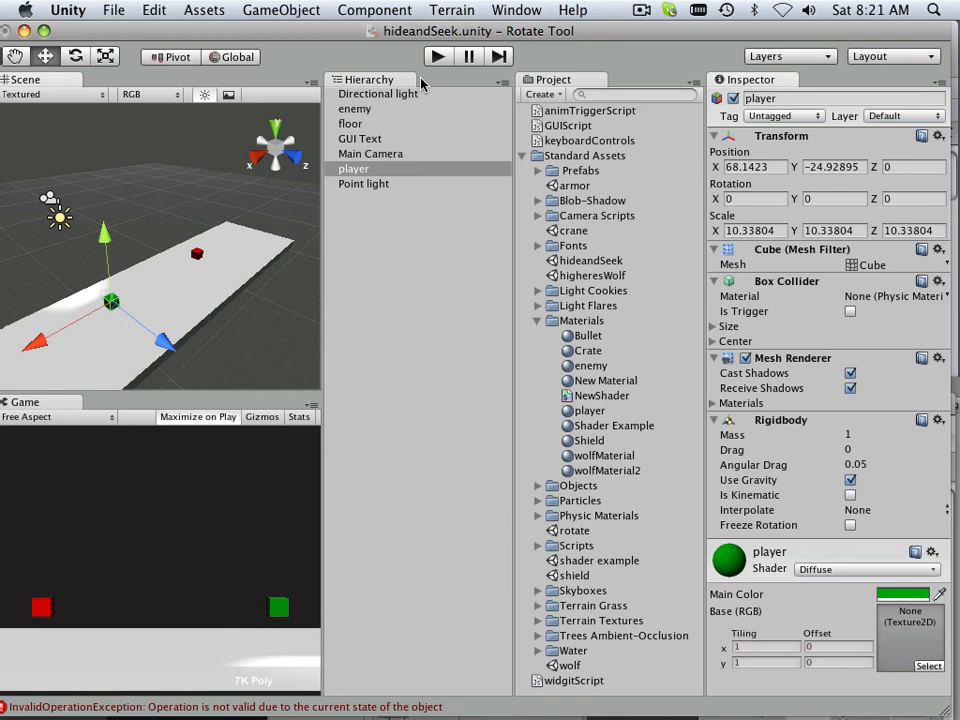